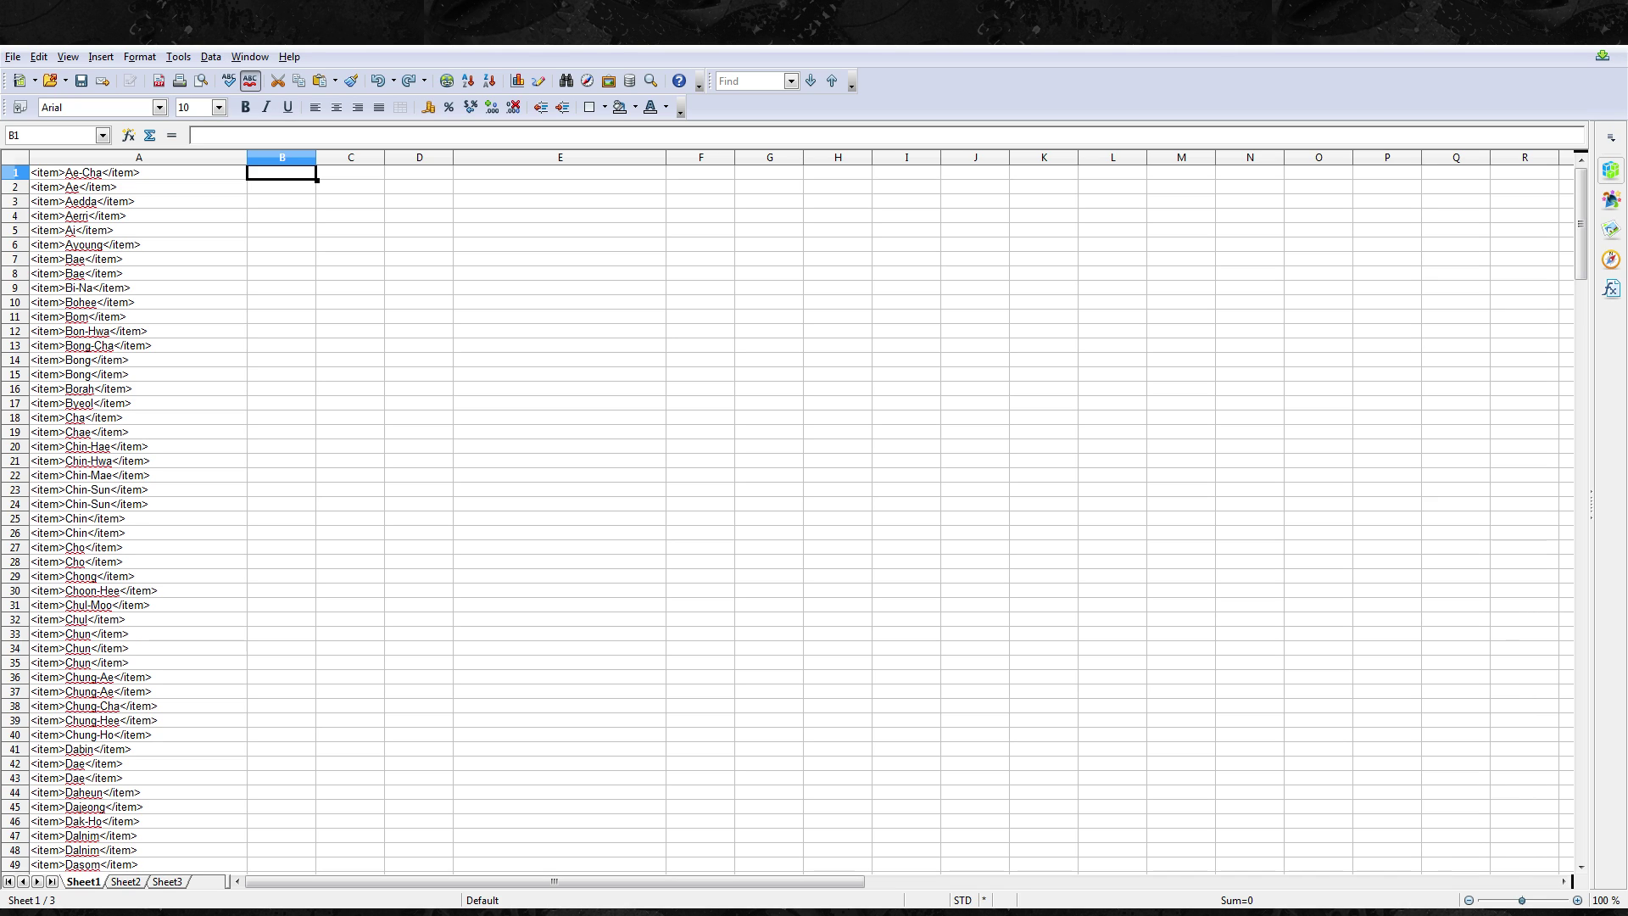
Review the name list in A1:A239, including the Chin-Sun entry in A23
key("Left")
scroll(171, 378, "down", 20)
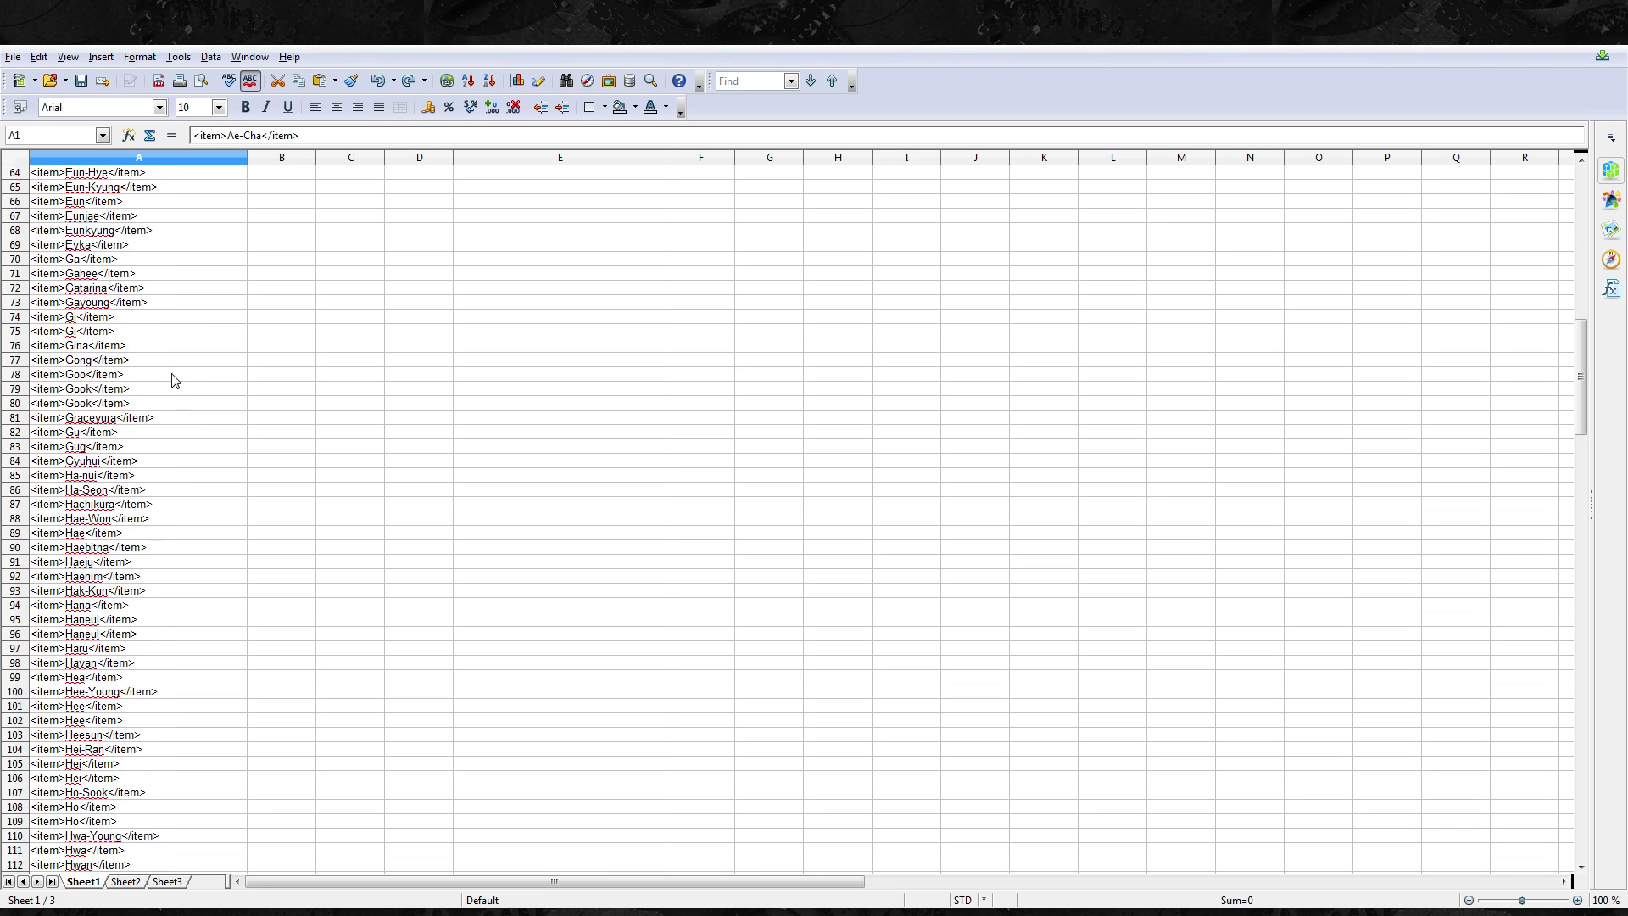
scroll(173, 390, "down", 20)
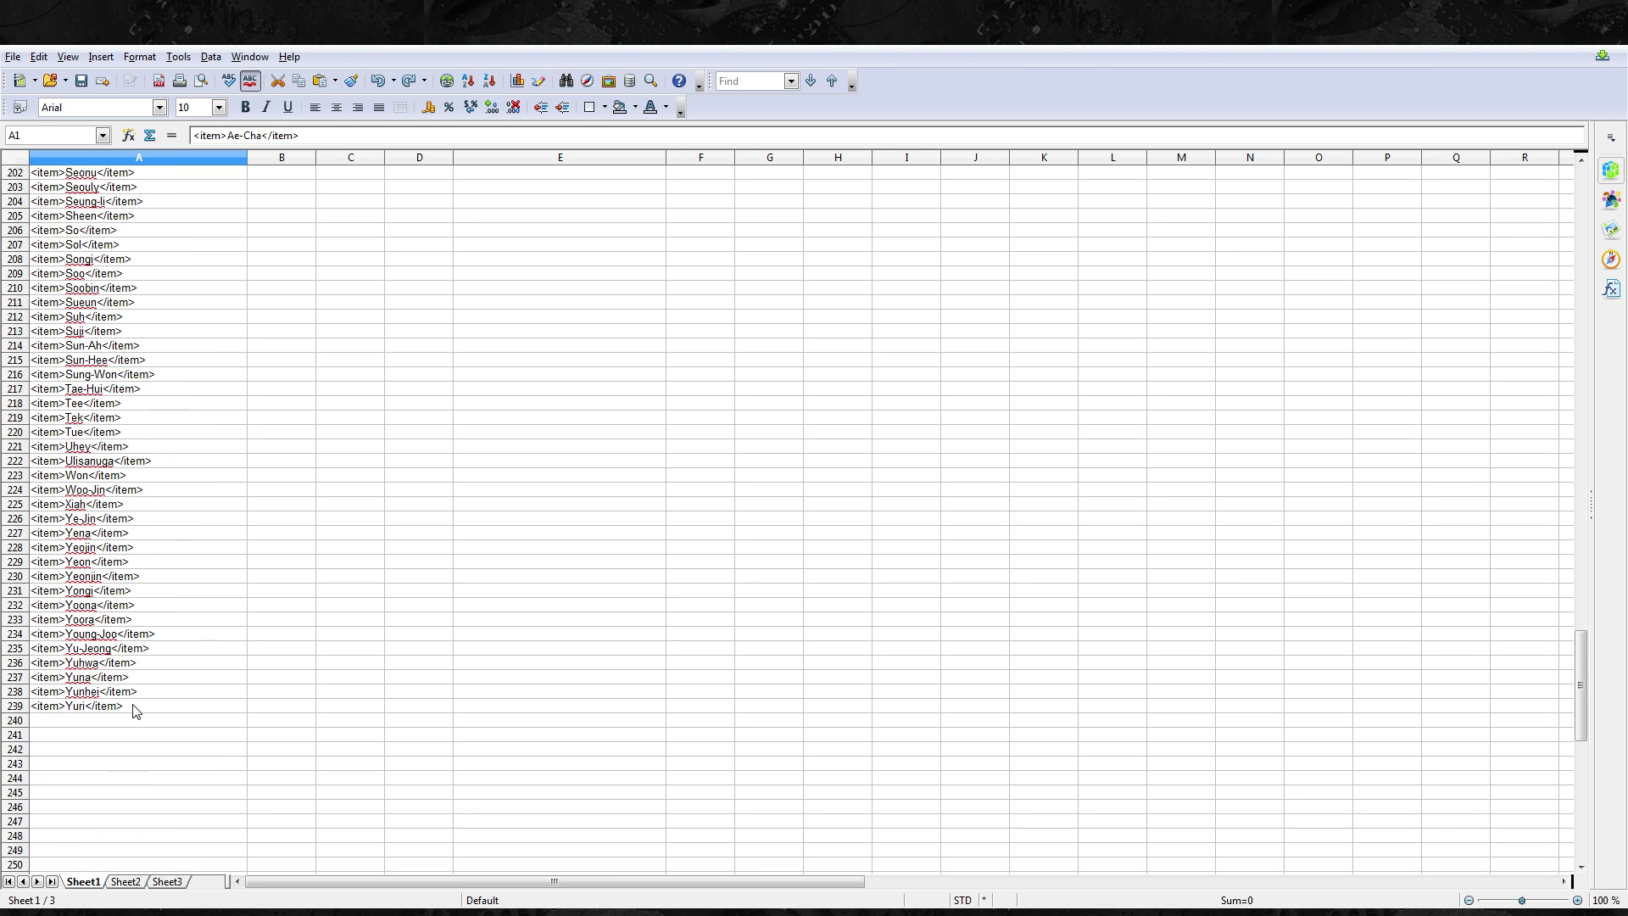
left_click(157, 706, "shift")
left_click_drag(1569, 683, 1580, 178)
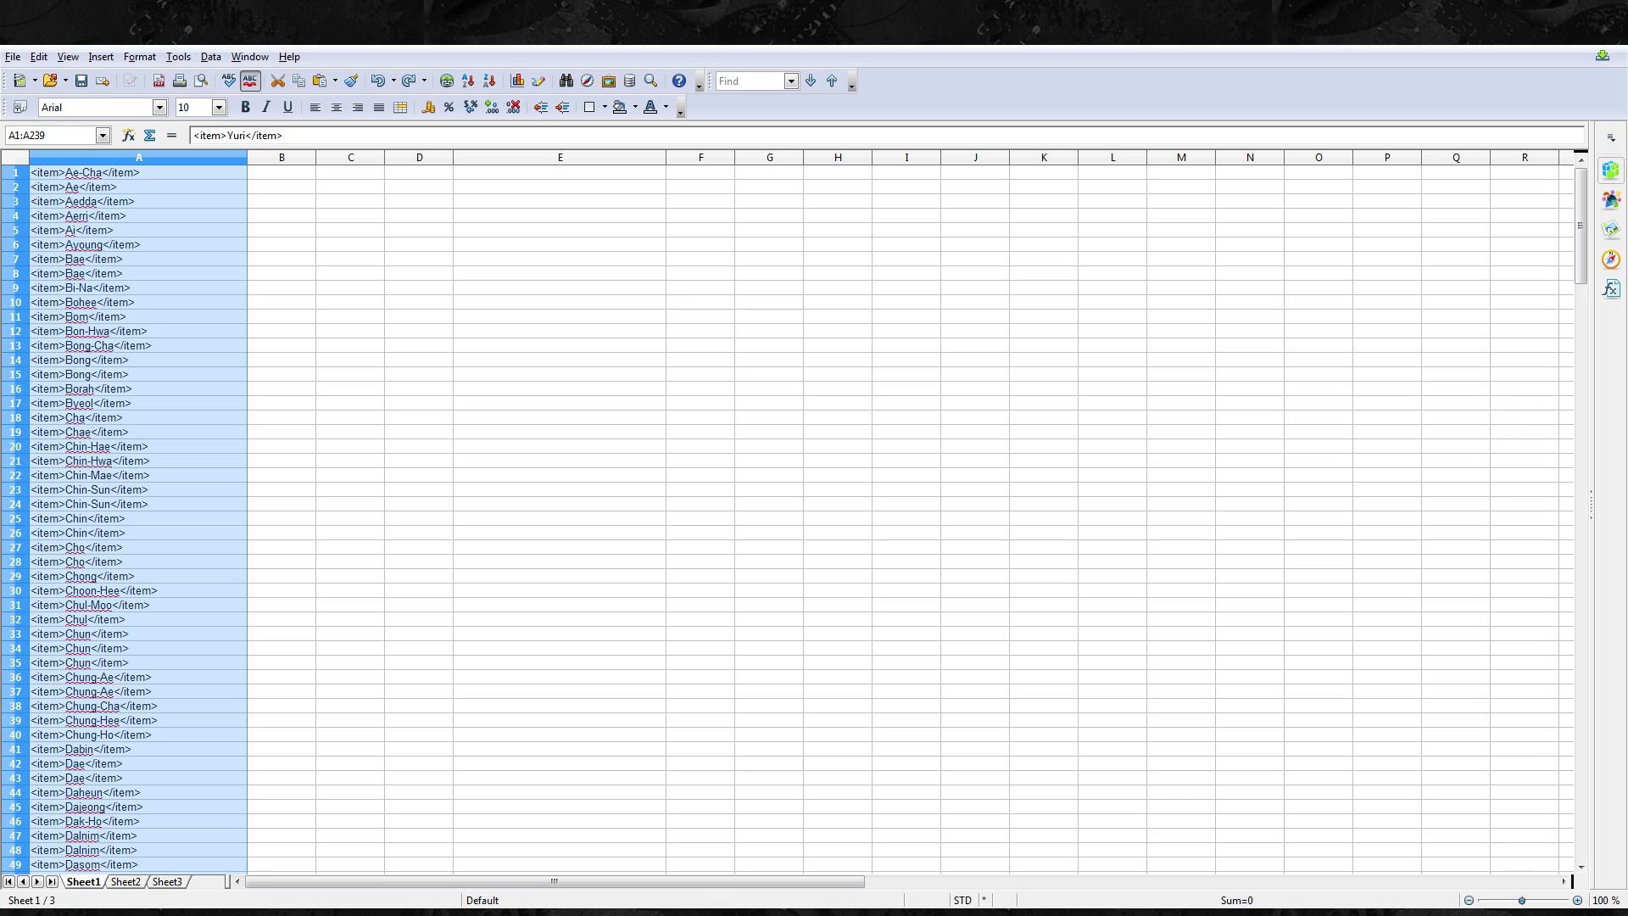
left_click(290, 329)
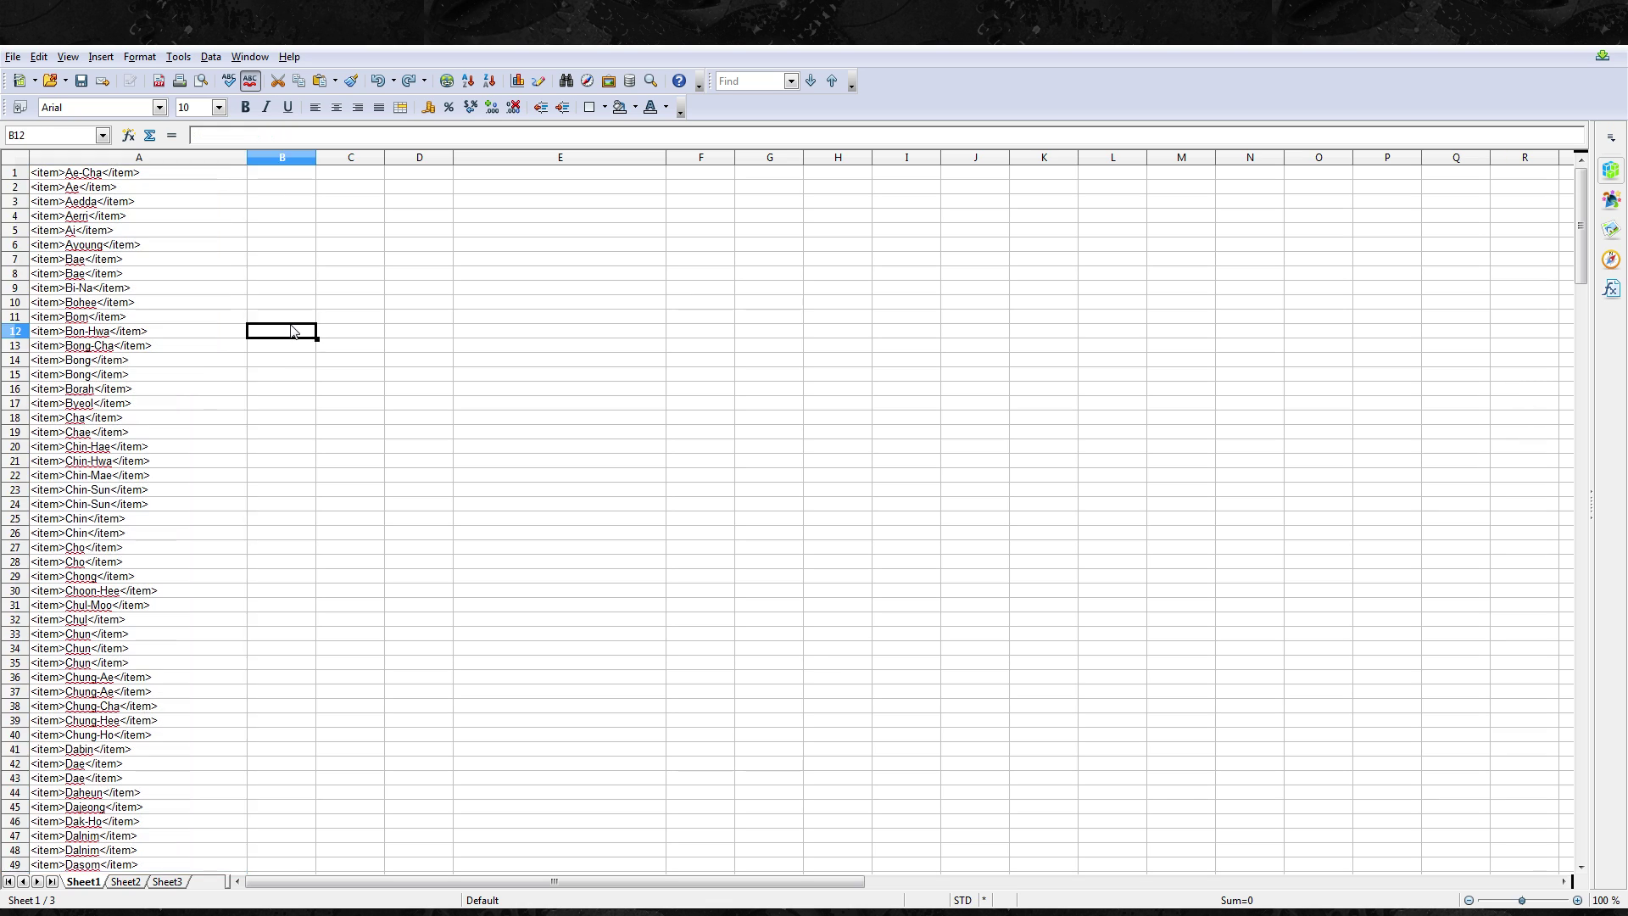
left_click(180, 490)
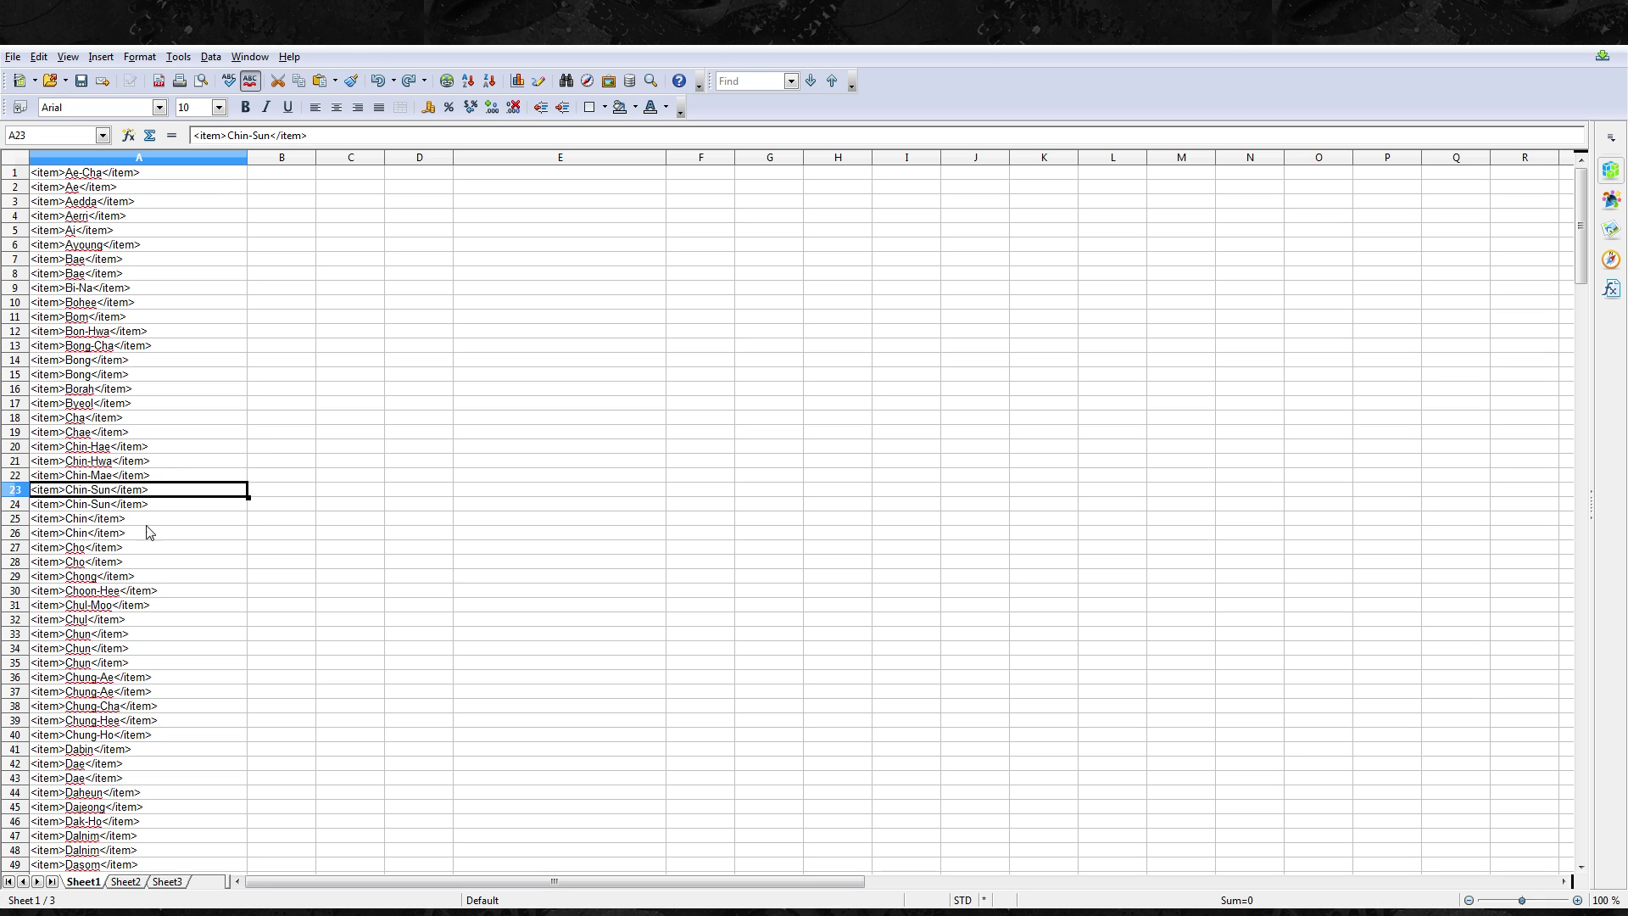
Enter =IF(A1=A2;1;0) in B1 to flag a name matching the next one
left_click(284, 175)
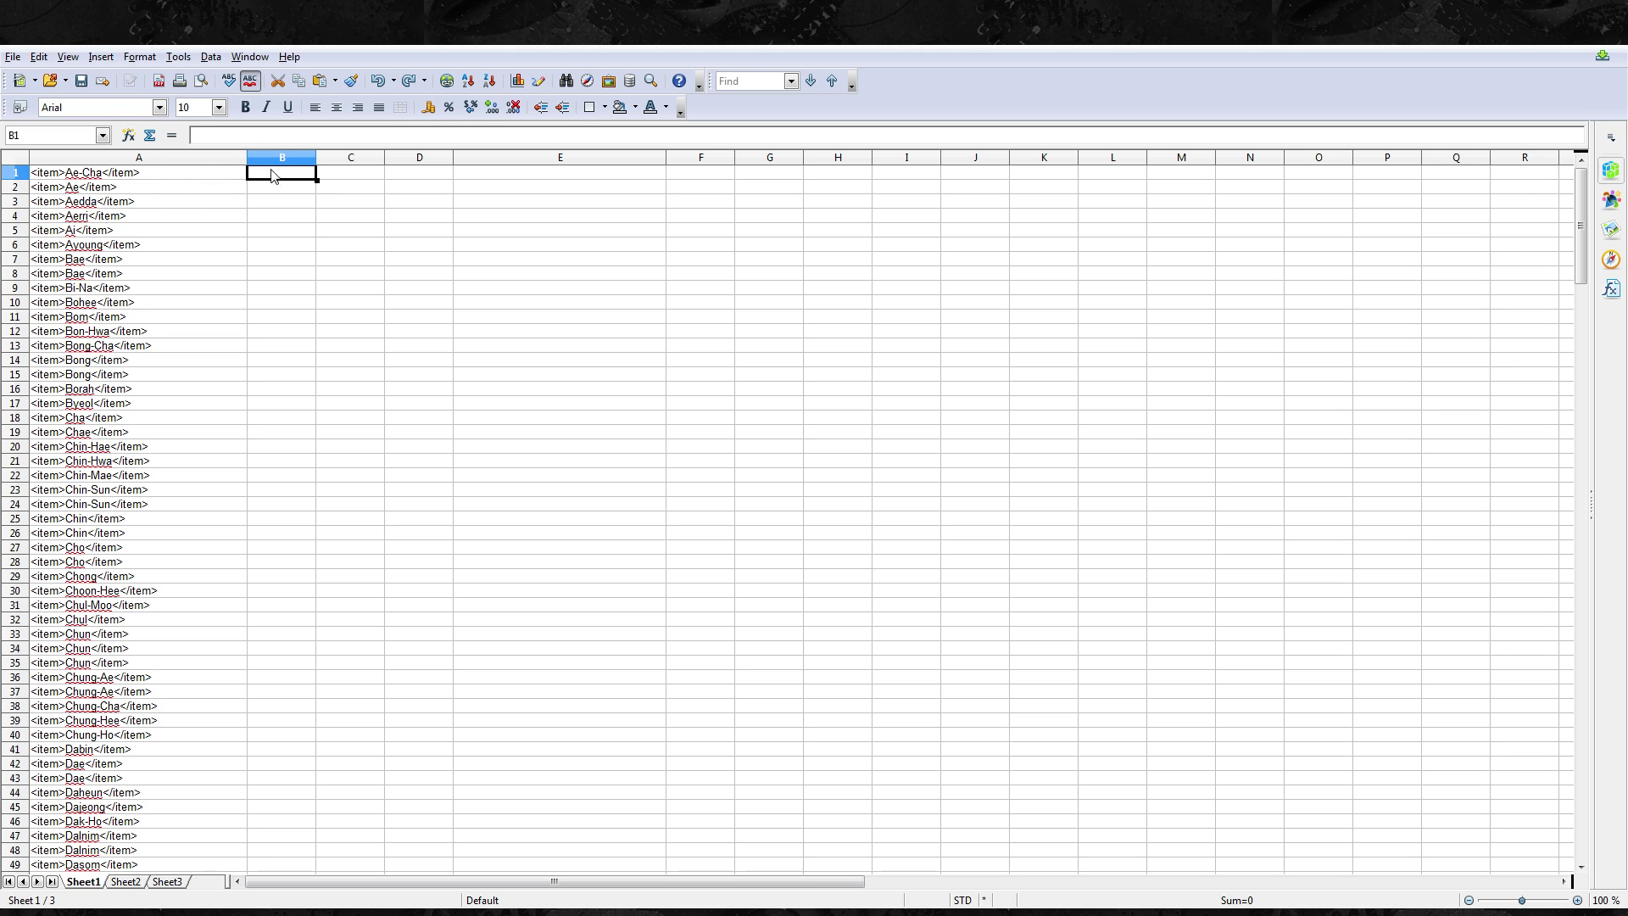
left_click(128, 136)
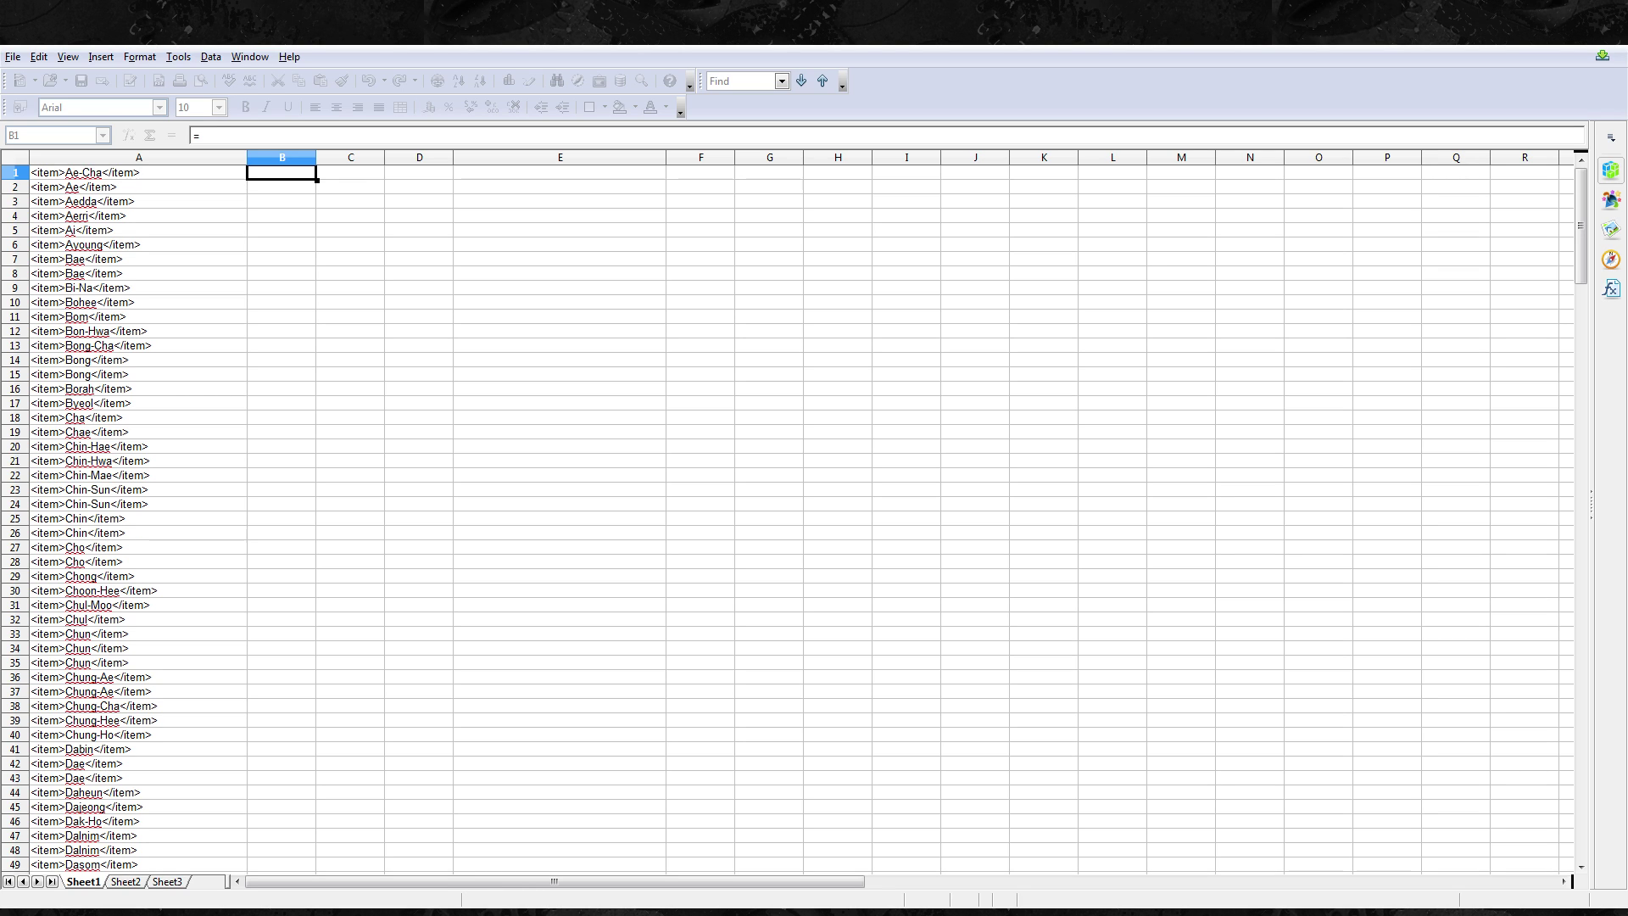
type("IF(")
type("A1=A2")
type(";")
type("1;0")
key("Return")
Check the B1 formula against the names in A1, A3 and the repeated Chin-Sun in A23
left_click(100, 176)
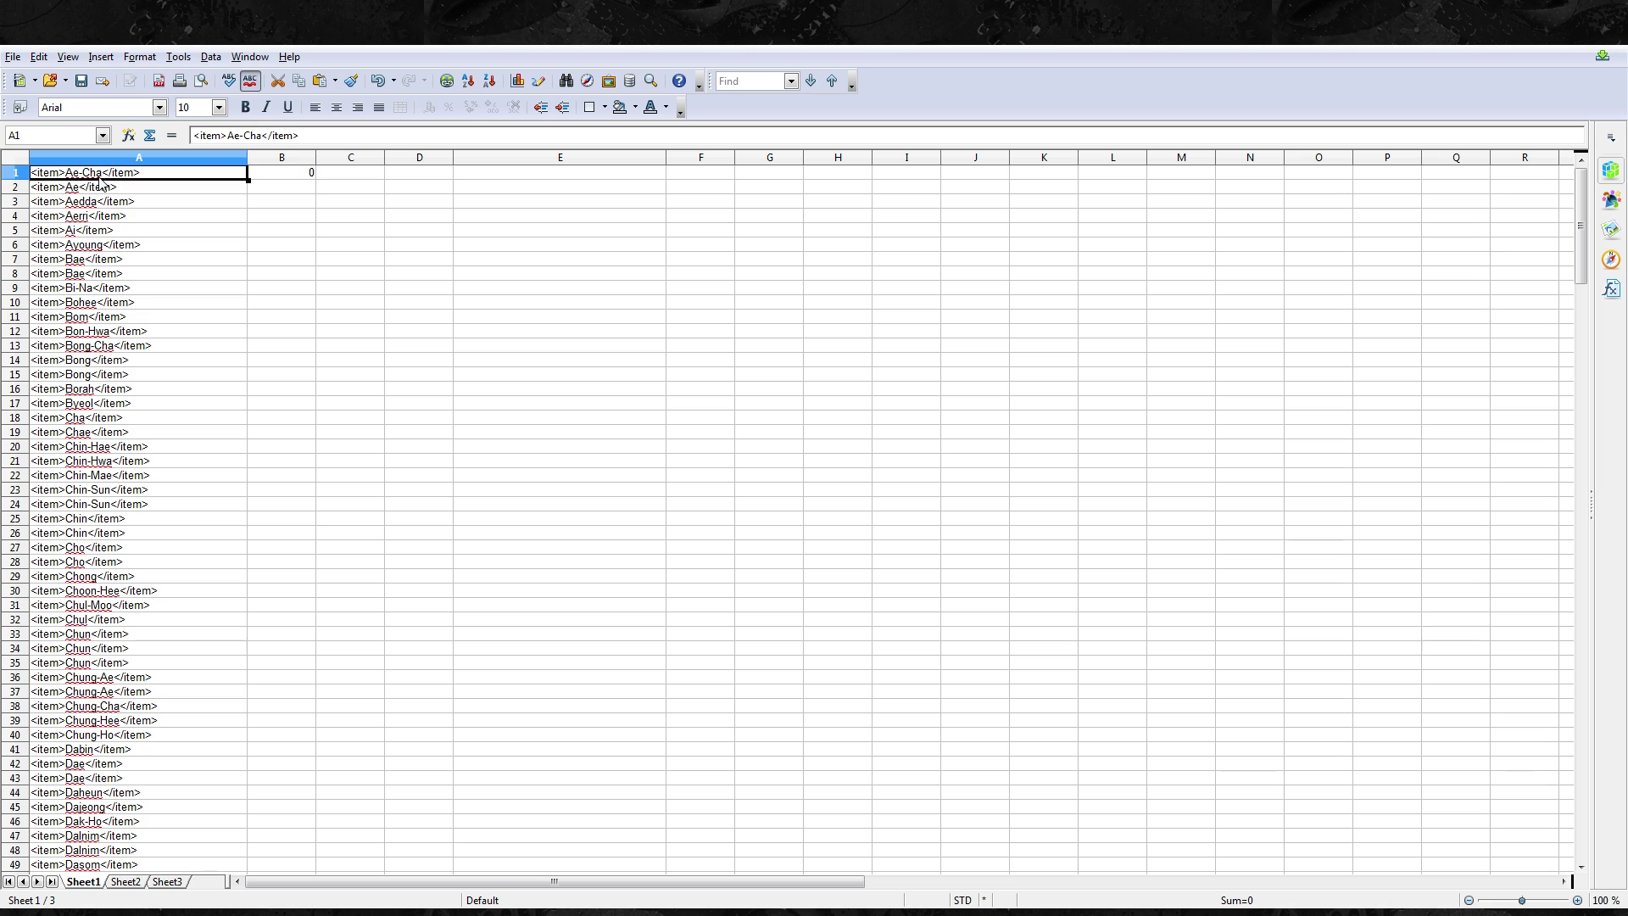
left_click(270, 177)
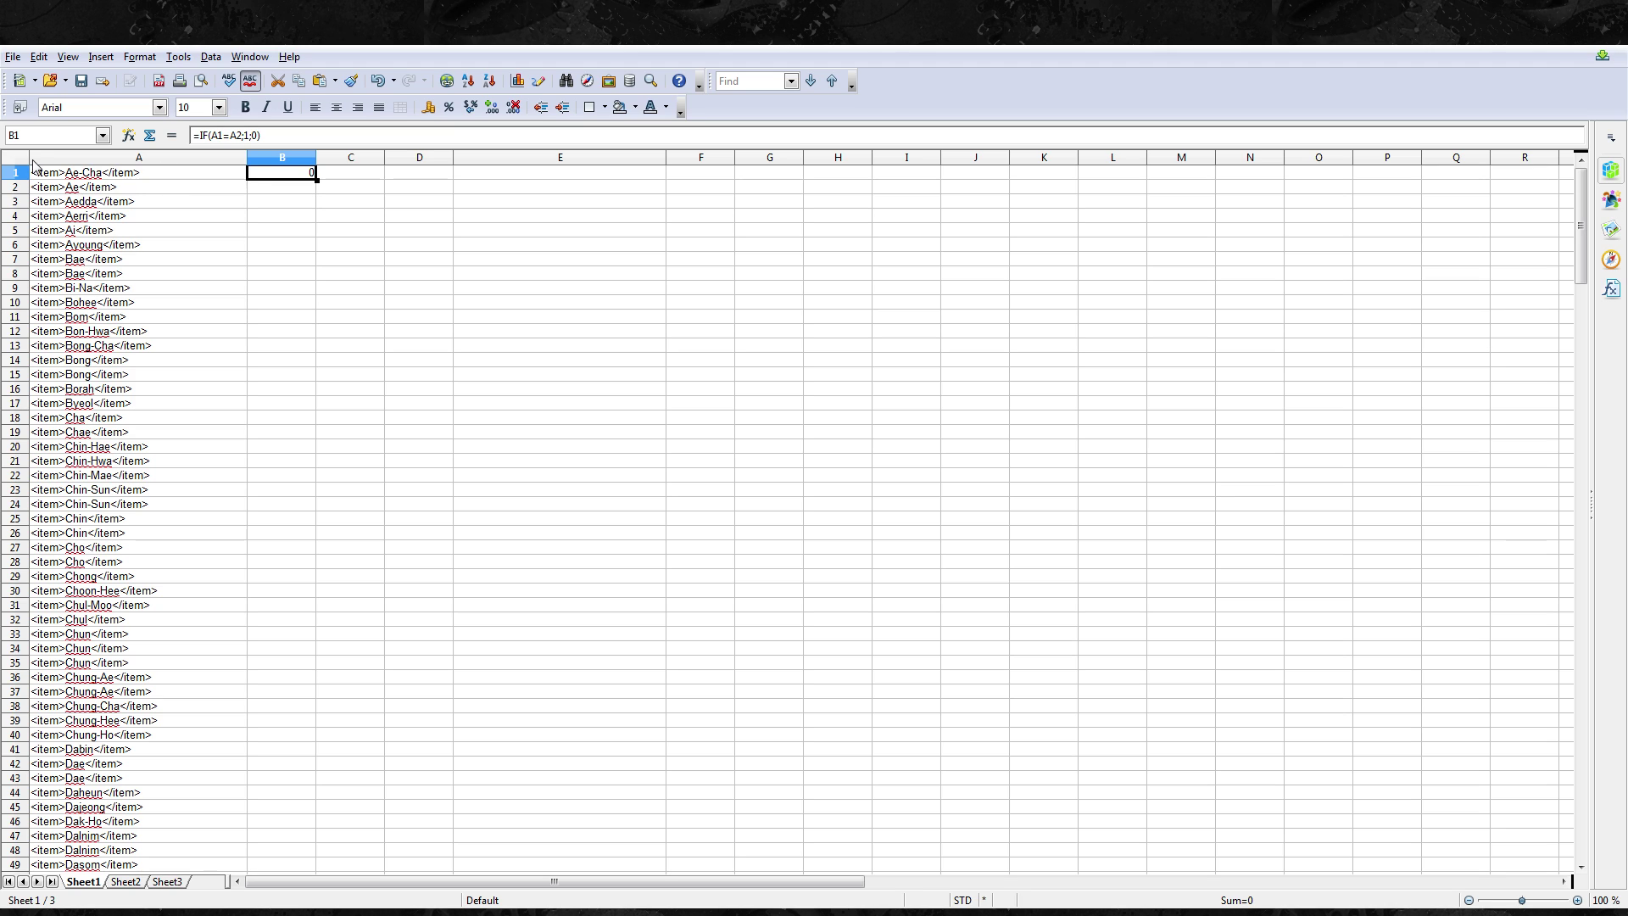
left_click(85, 203)
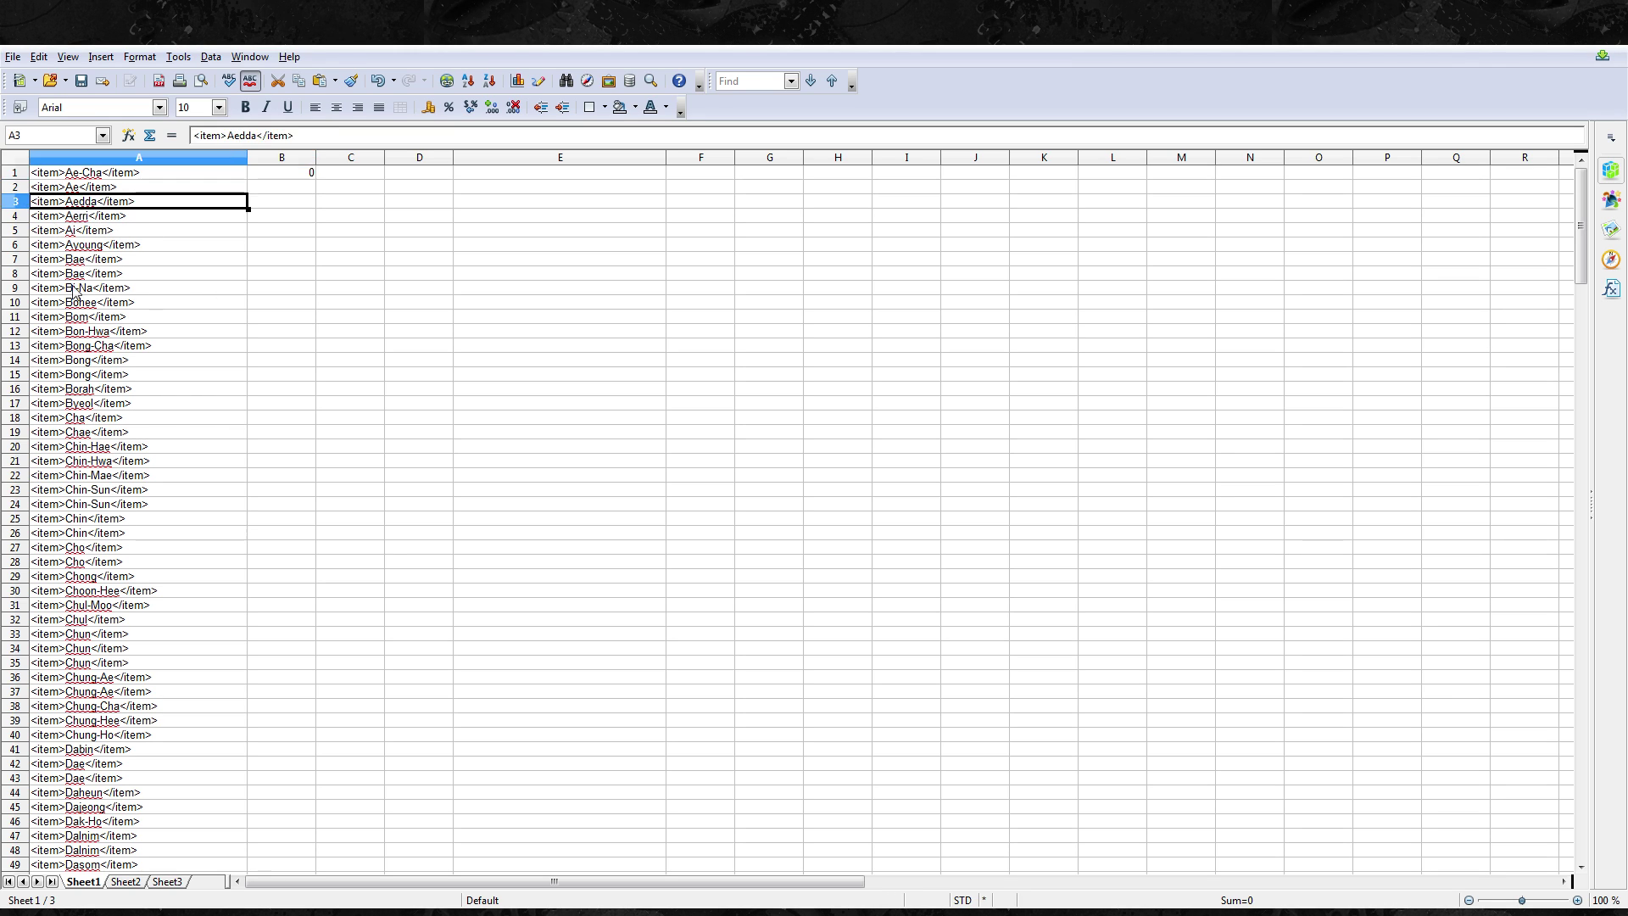
left_click(93, 491)
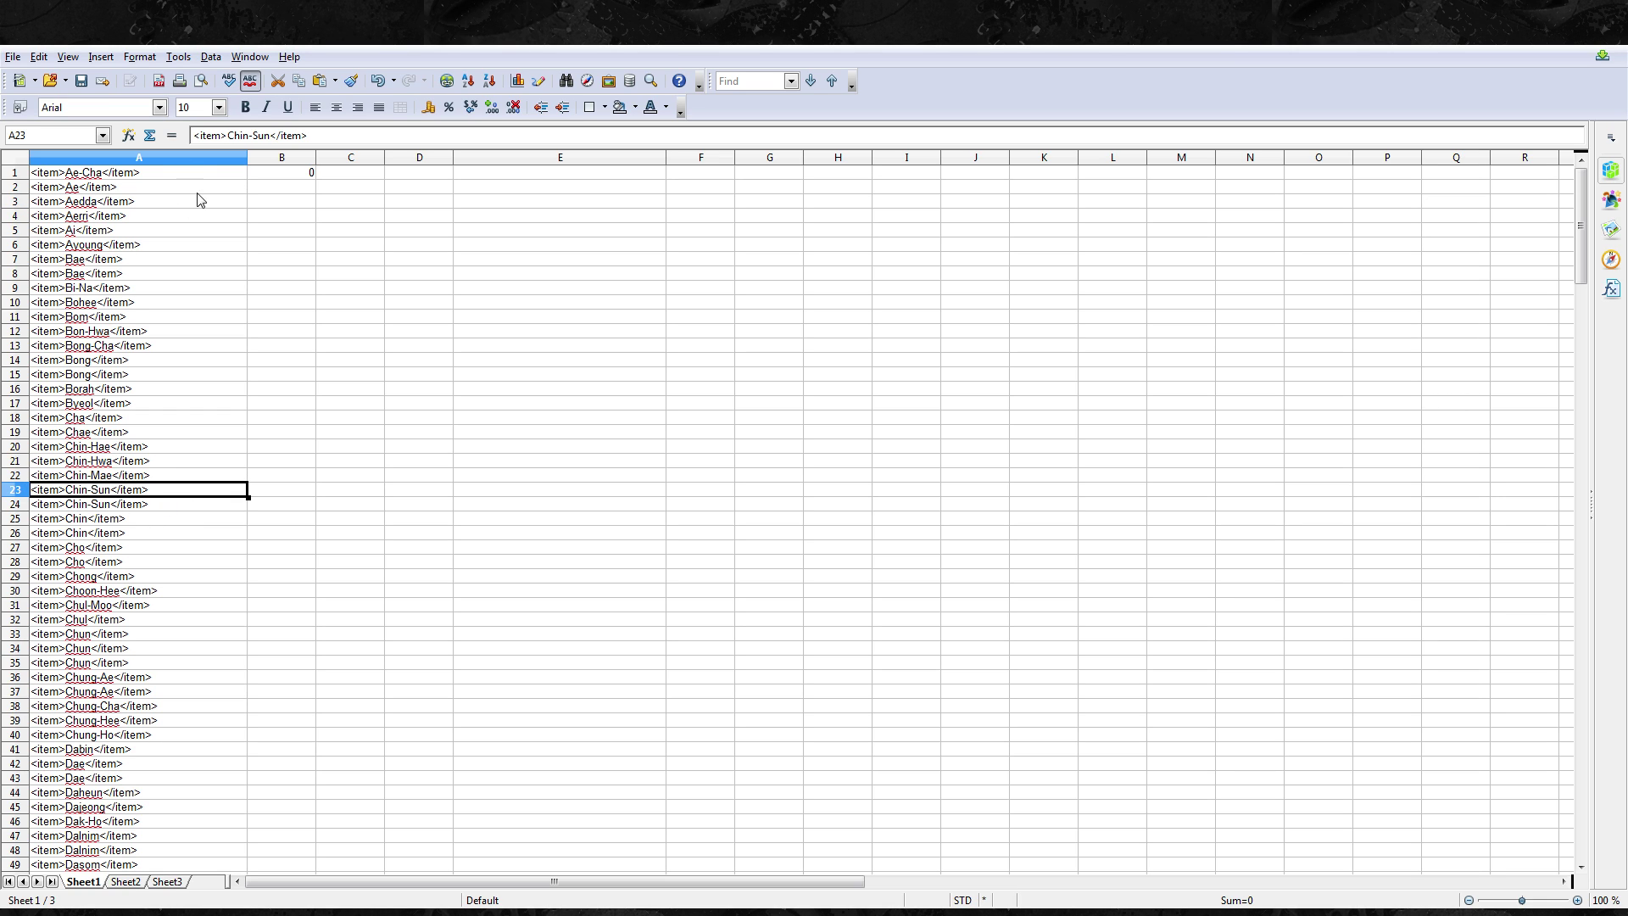
Fill the B1 formula down to B239 and verify the copy in B134
left_click(286, 176)
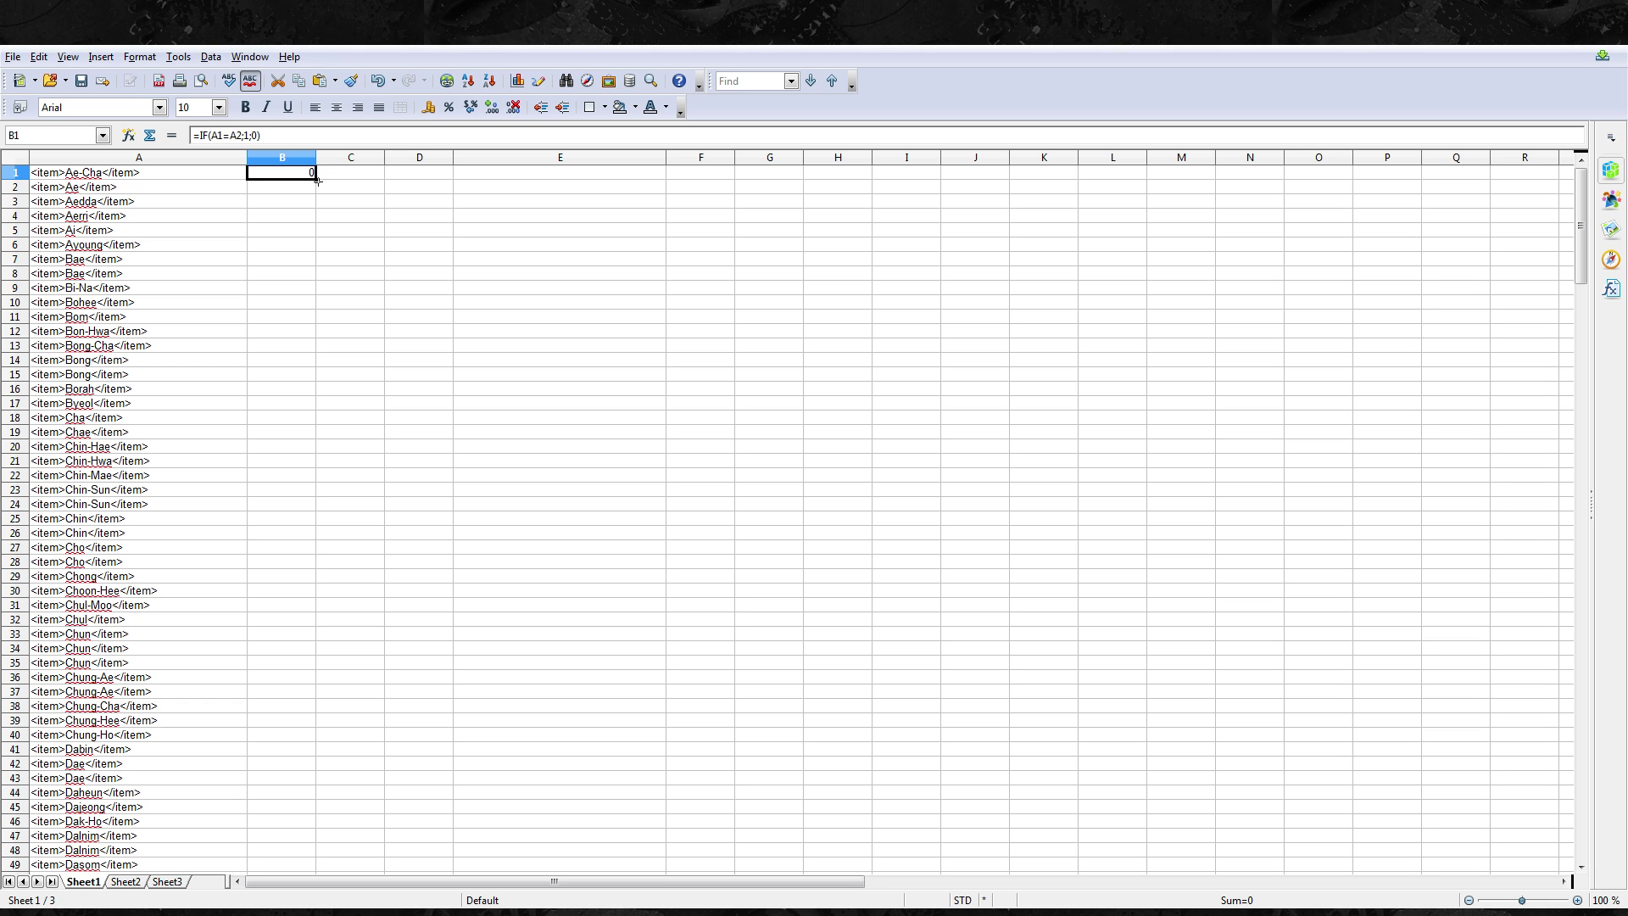
left_click_drag(316, 180, 294, 710)
scroll(1145, 719, "up", 20)
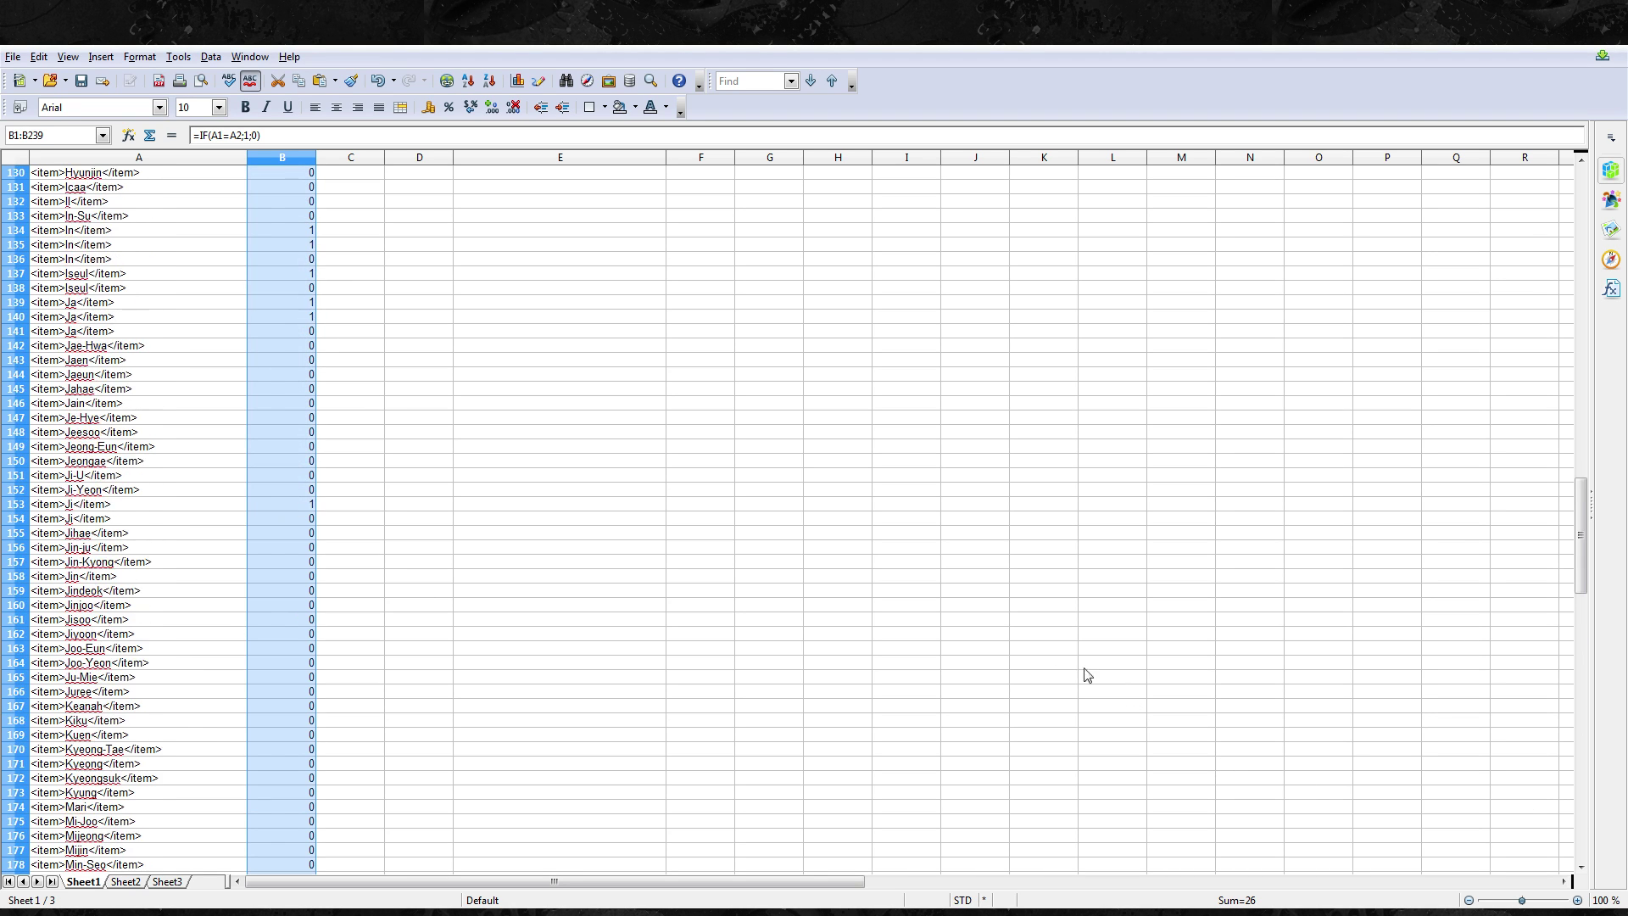
left_click(301, 446)
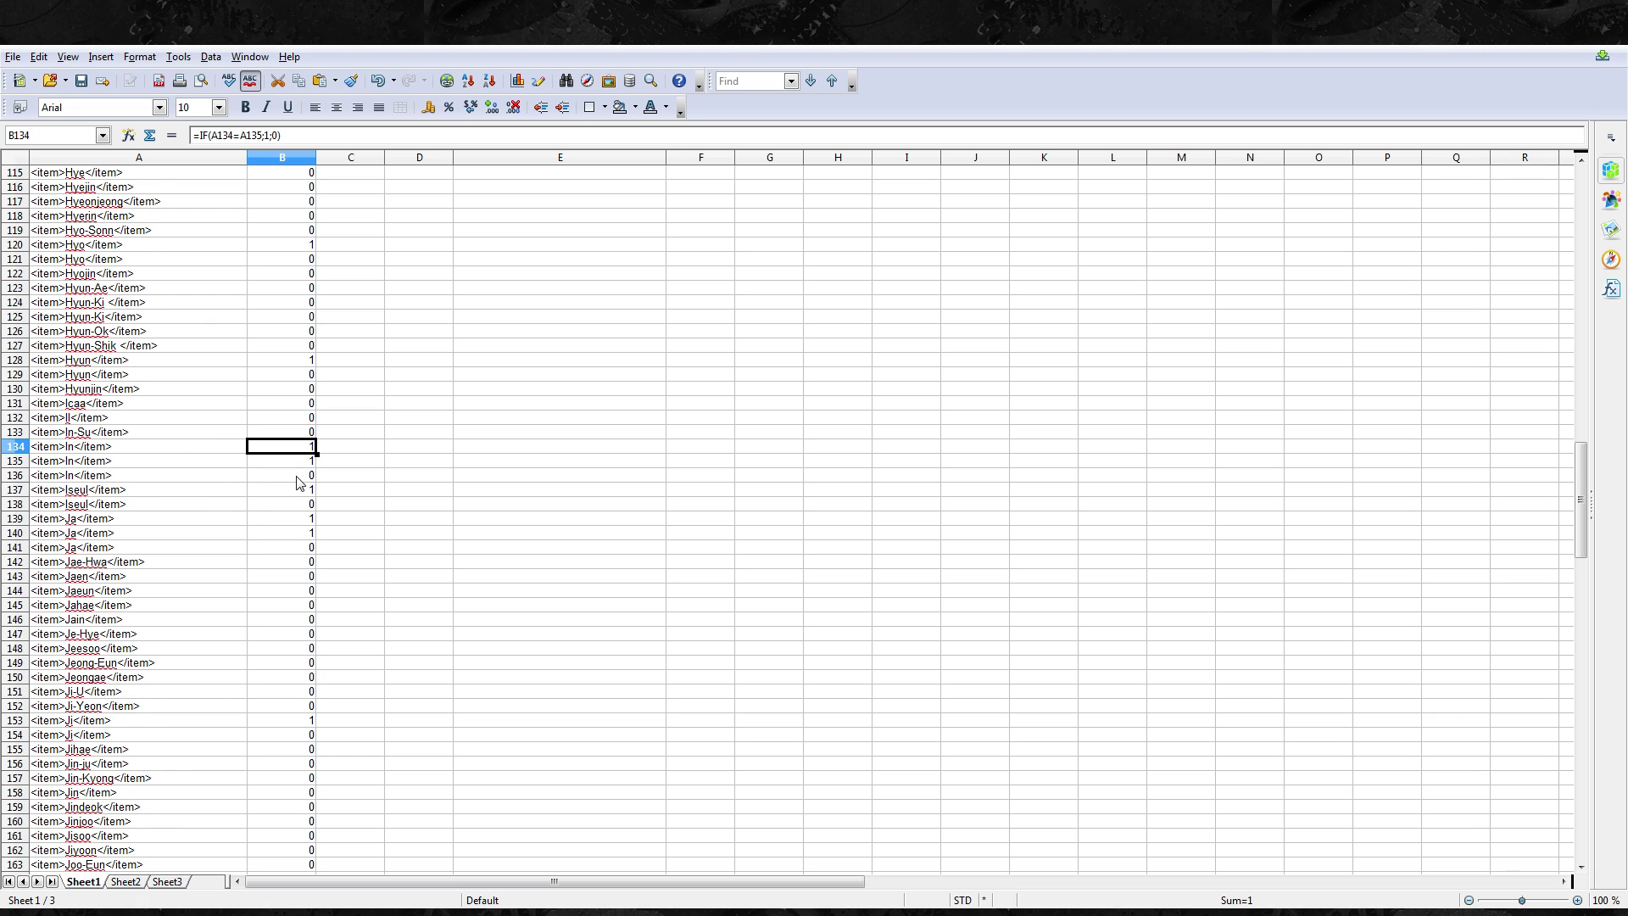
scroll(310, 485, "up", 3)
scroll(328, 518, "up", 20)
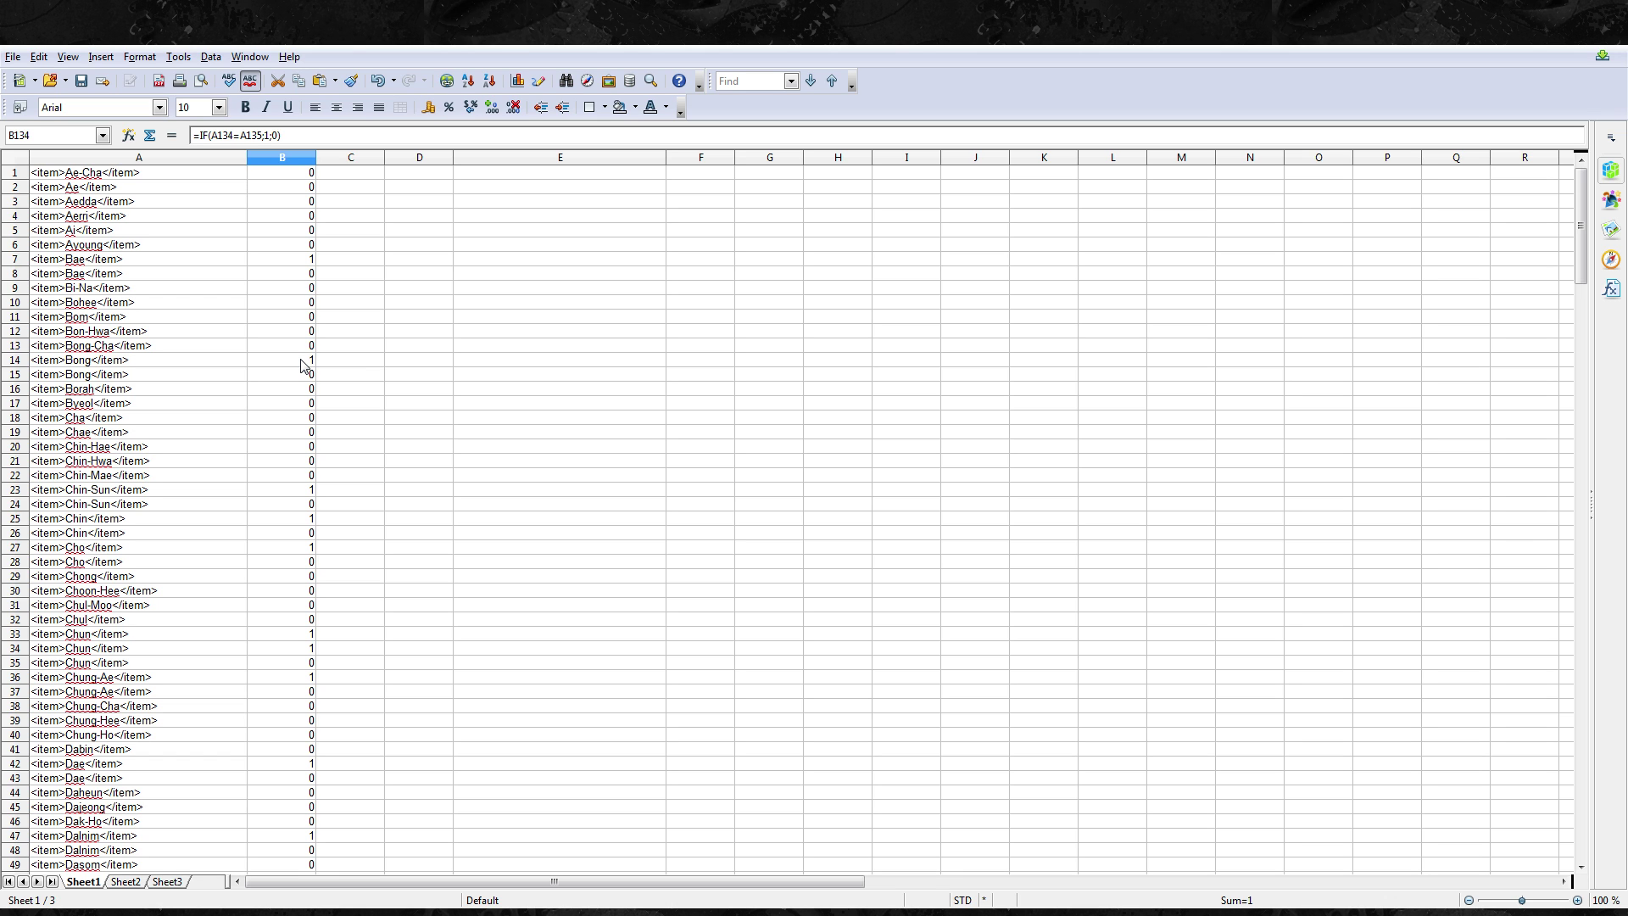
Select the names and duplicate flags in A1:B239
left_click(175, 171)
scroll(269, 429, "down", 20)
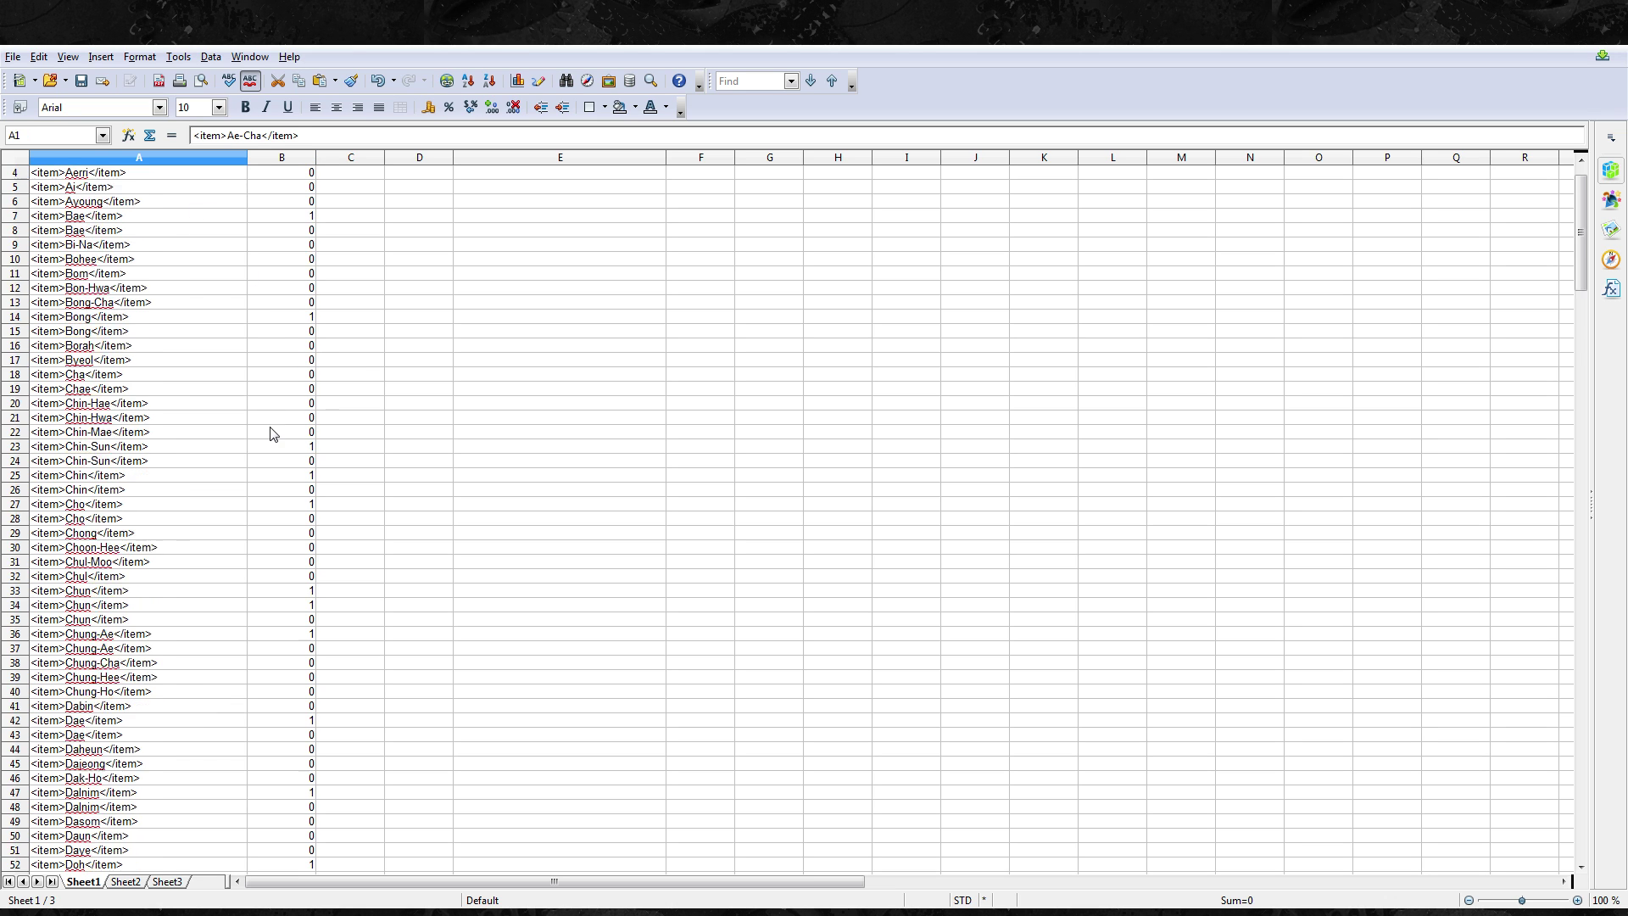
scroll(269, 428, "down", 20)
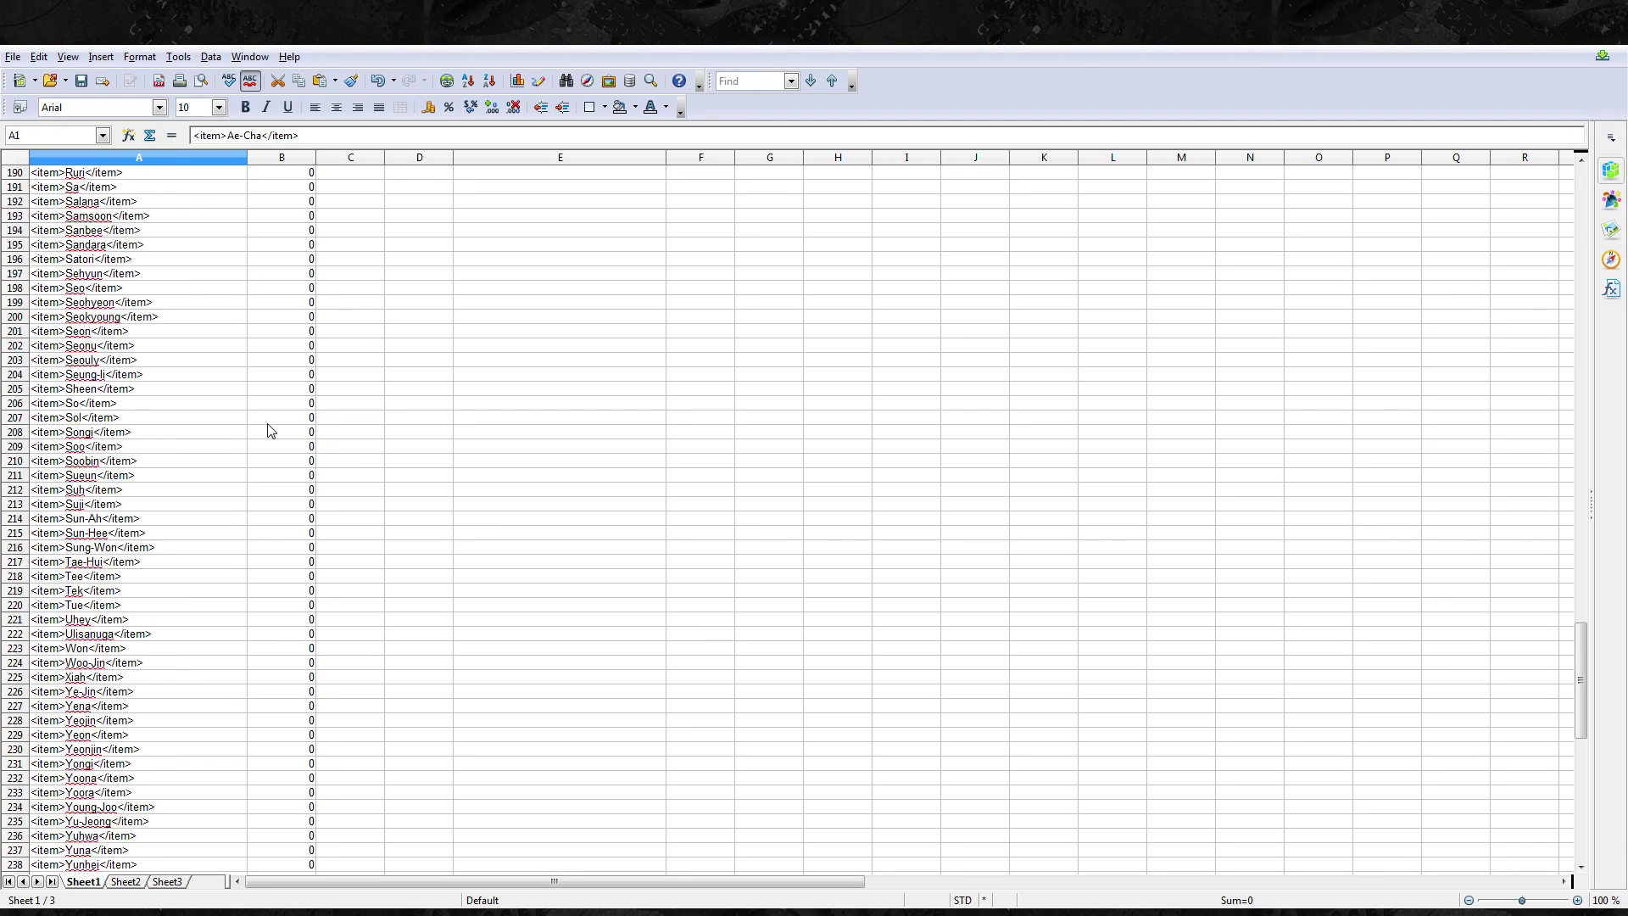
left_click(297, 448, "shift")
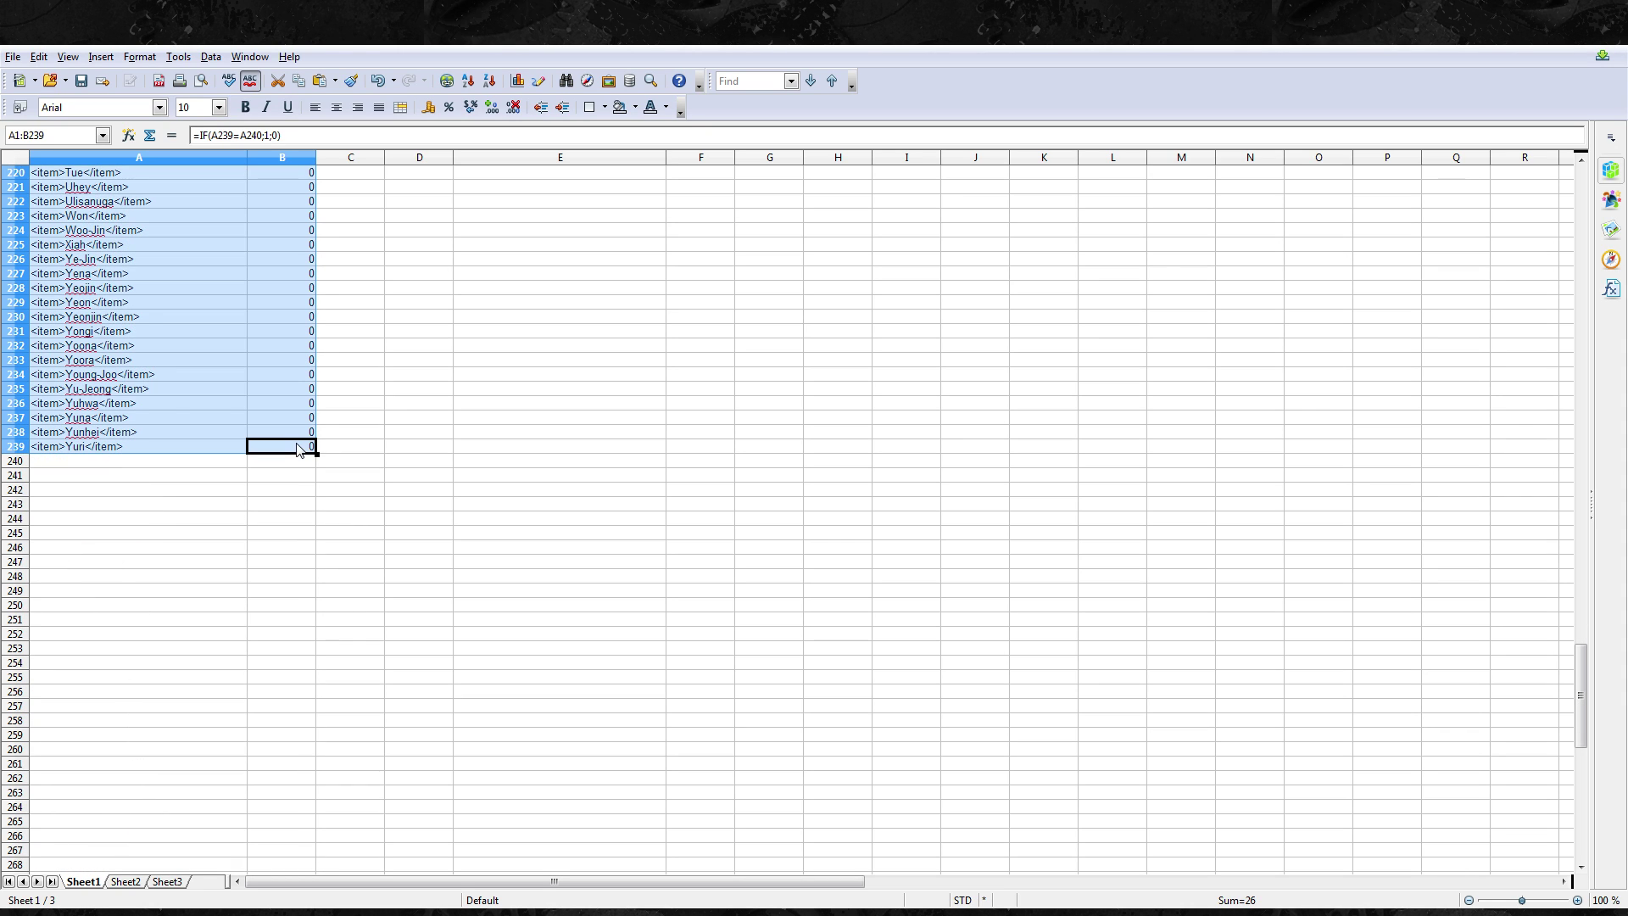
scroll(297, 449, "up", 8)
scroll(297, 450, "up", 20)
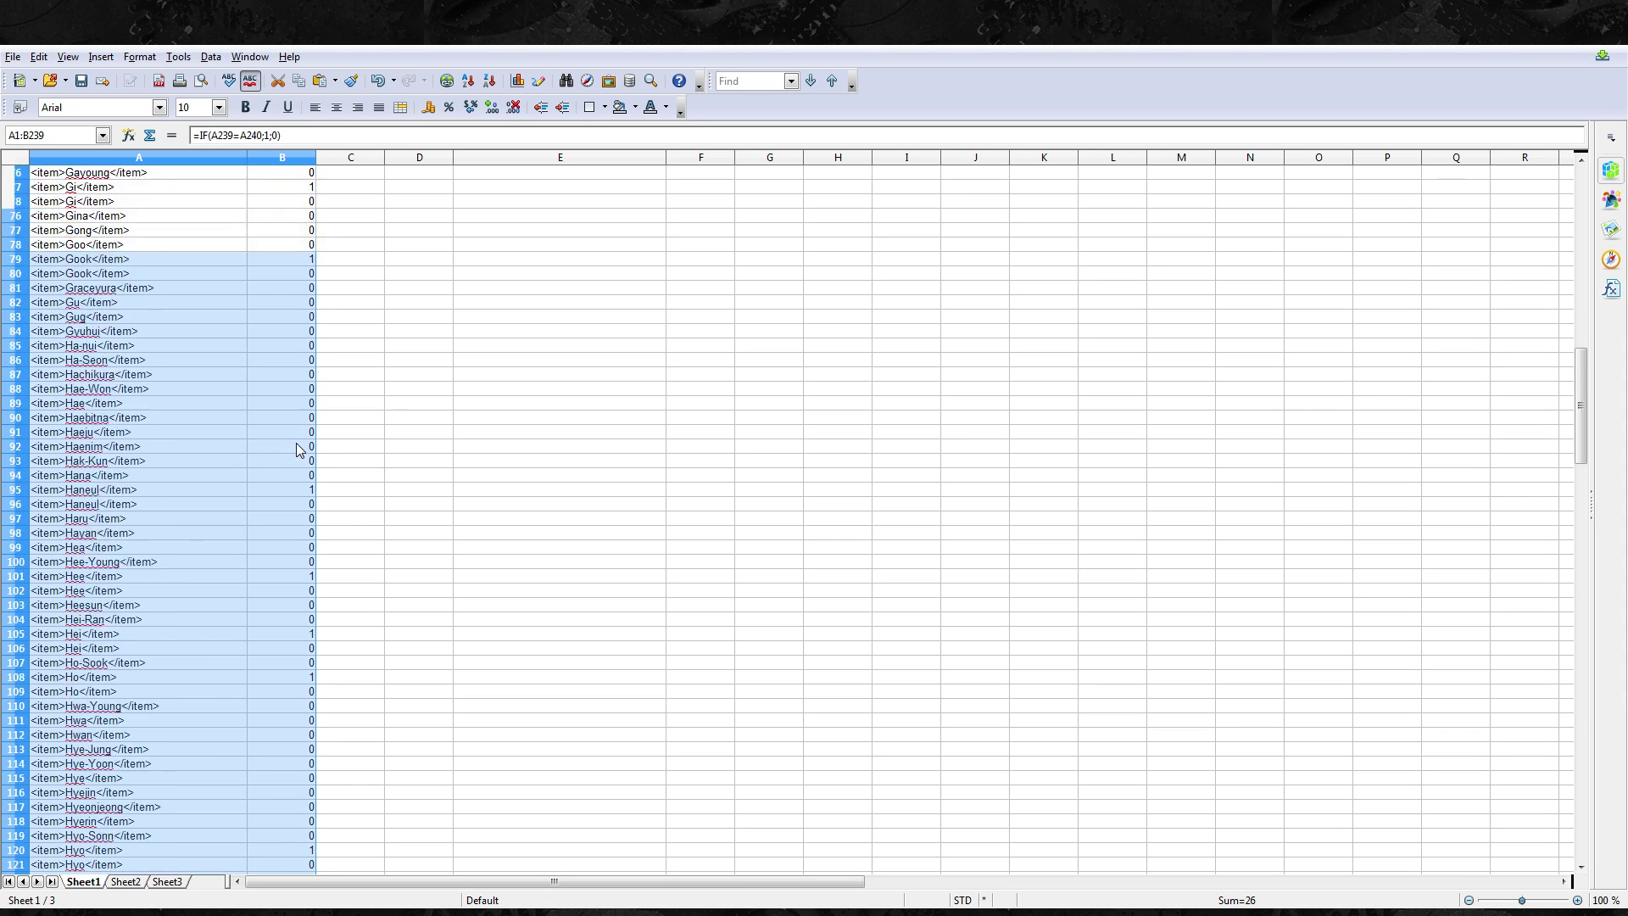
scroll(297, 449, "up", 8)
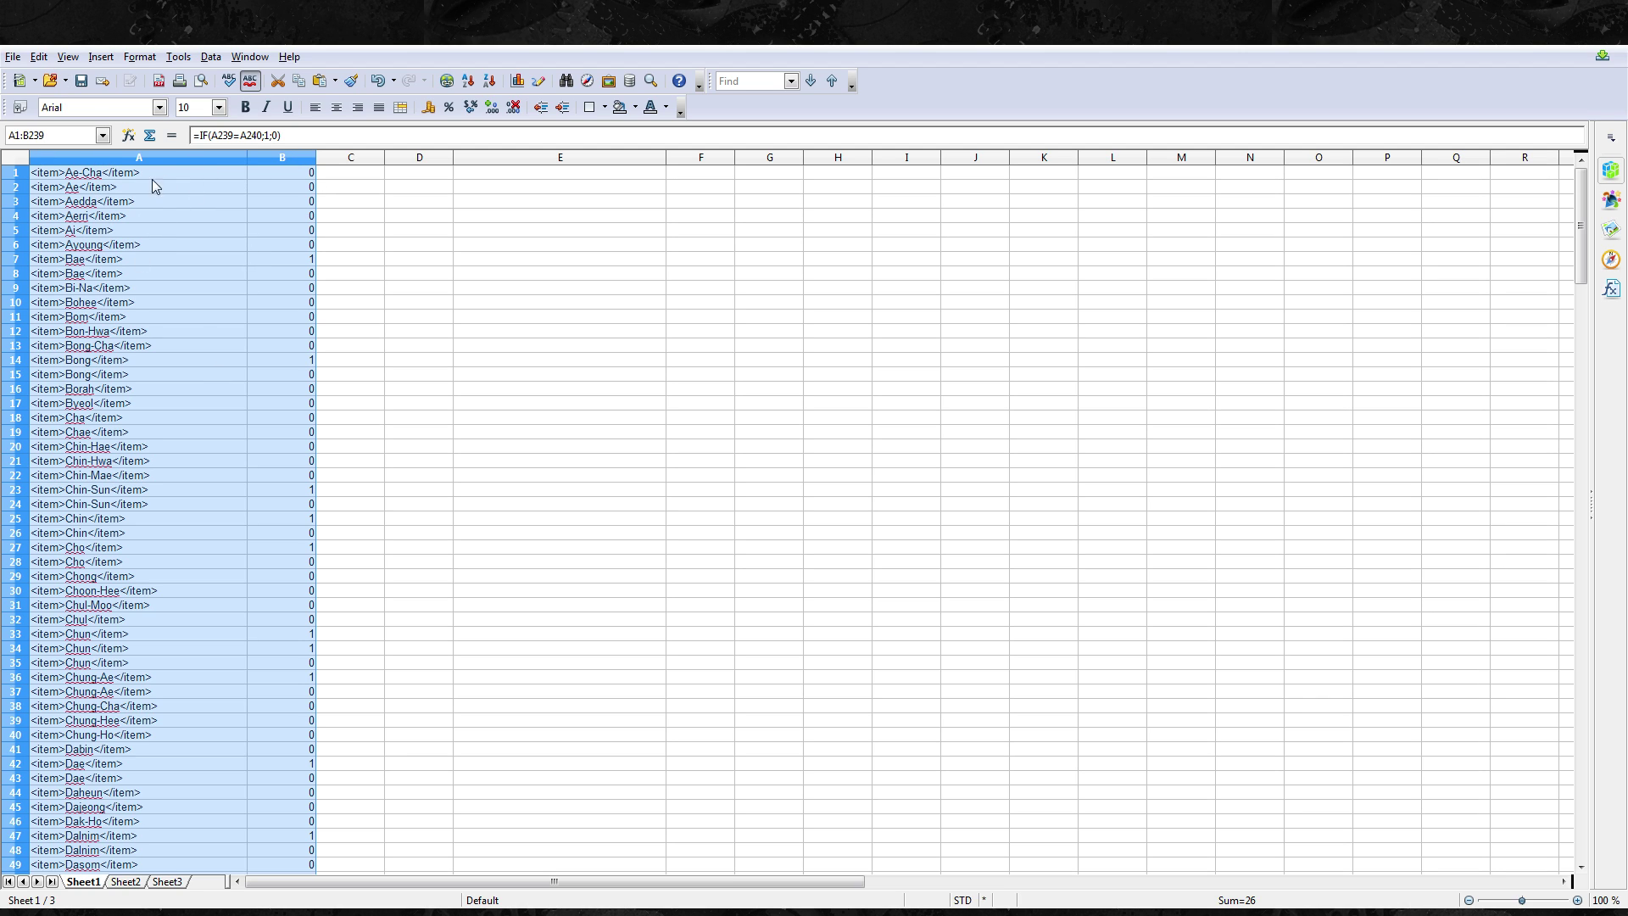
Paste the copied names and flags into E1 so they fill columns E–F
left_click(561, 172)
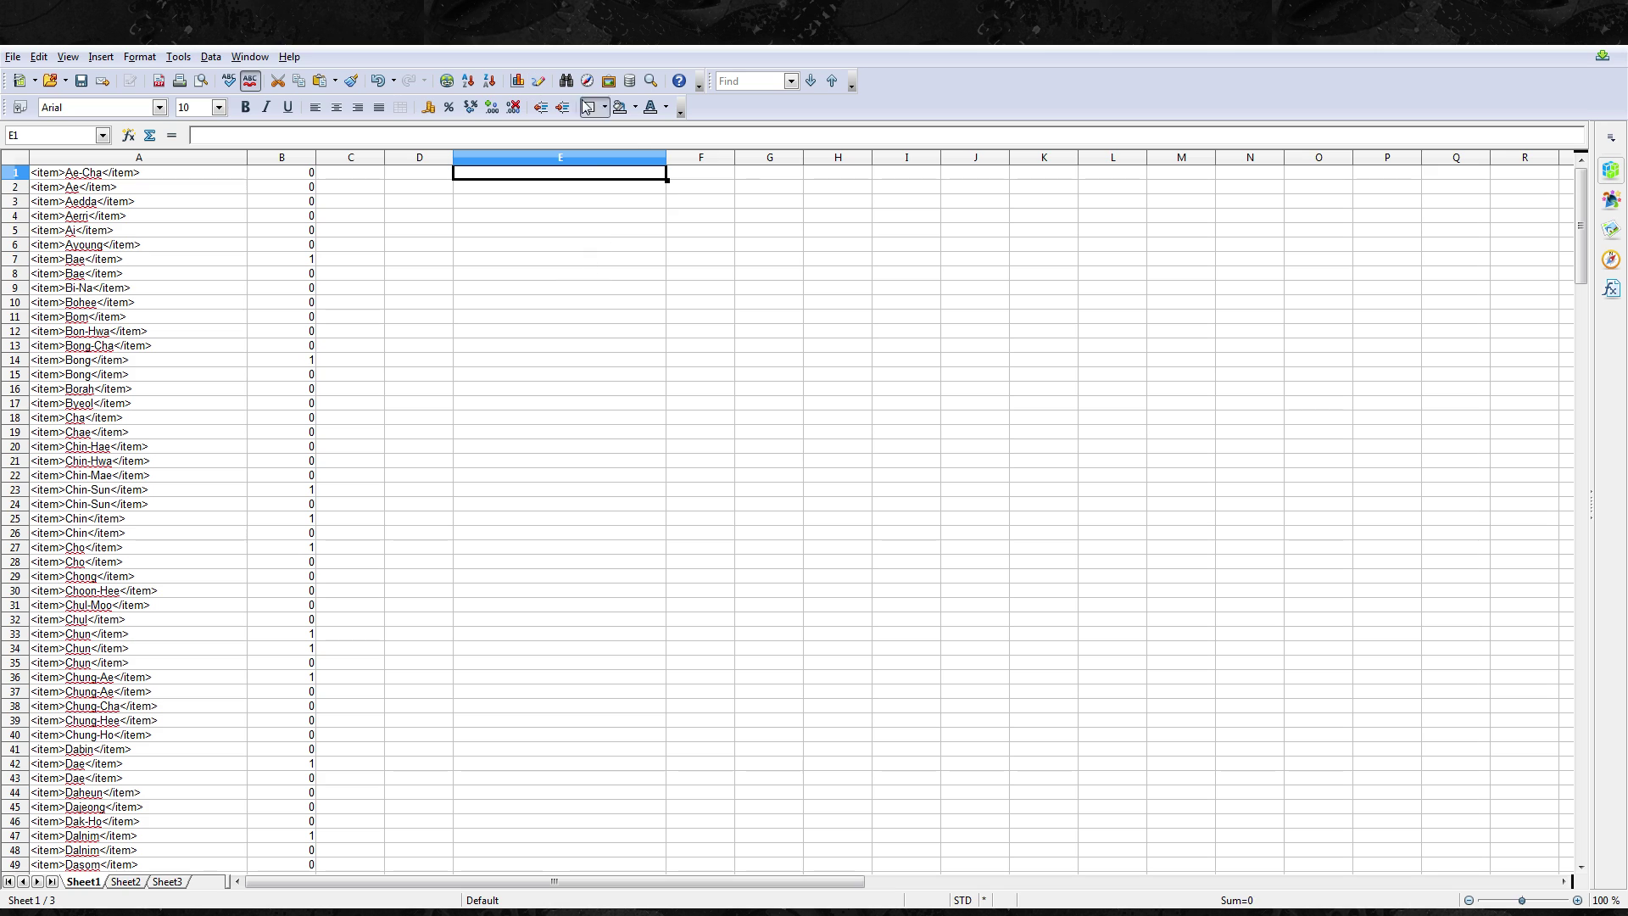
left_click(725, 172)
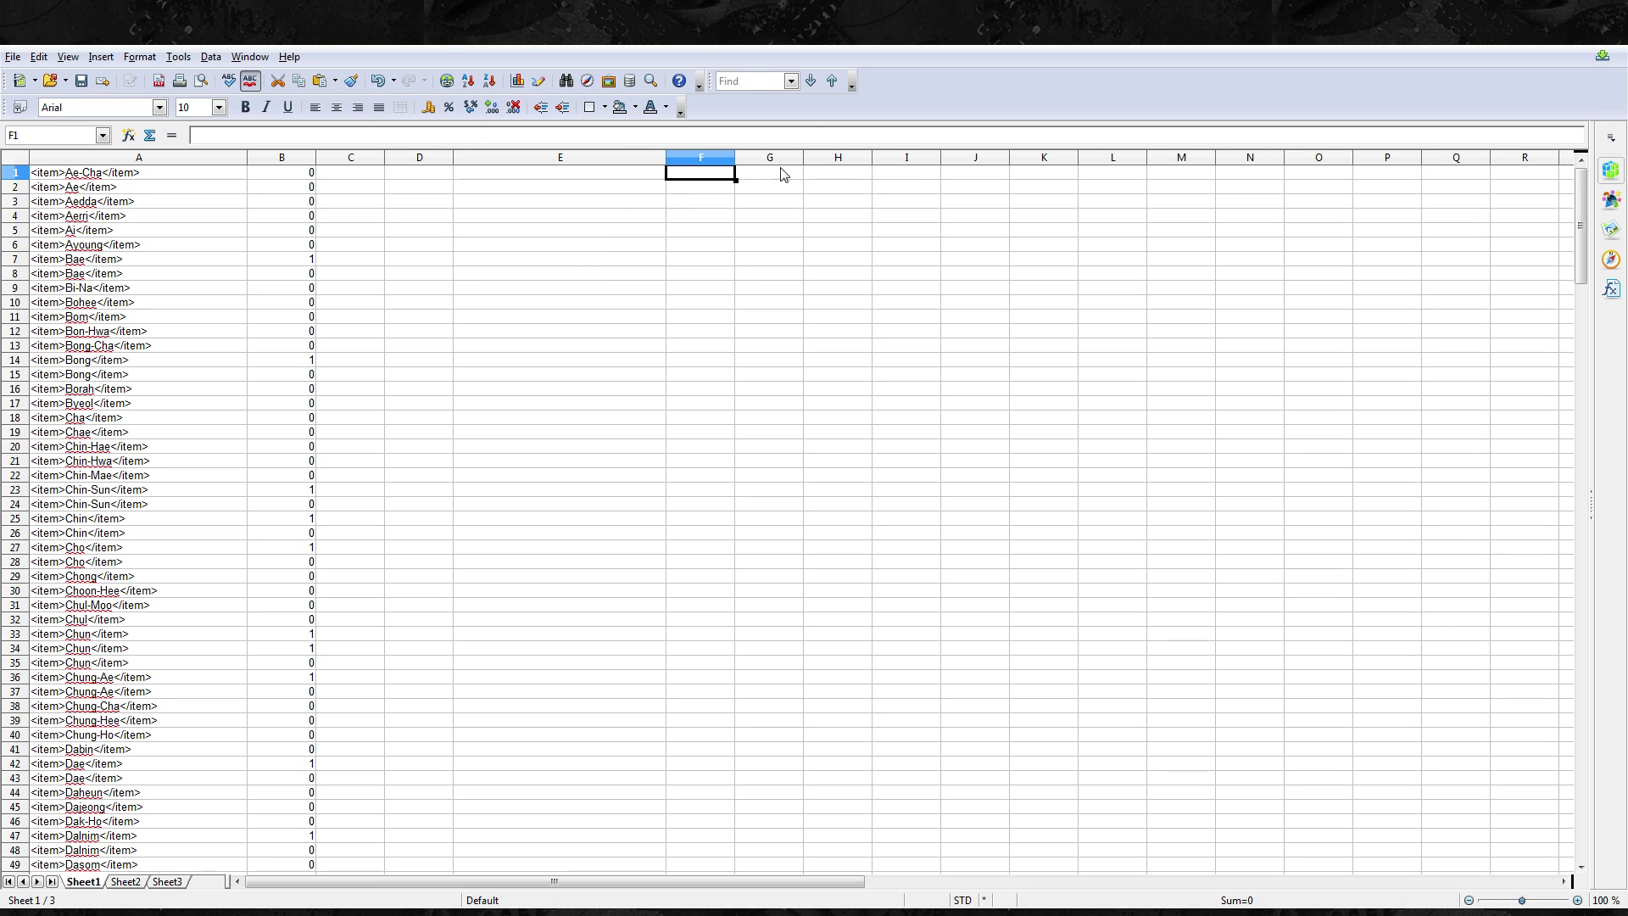
left_click(611, 170)
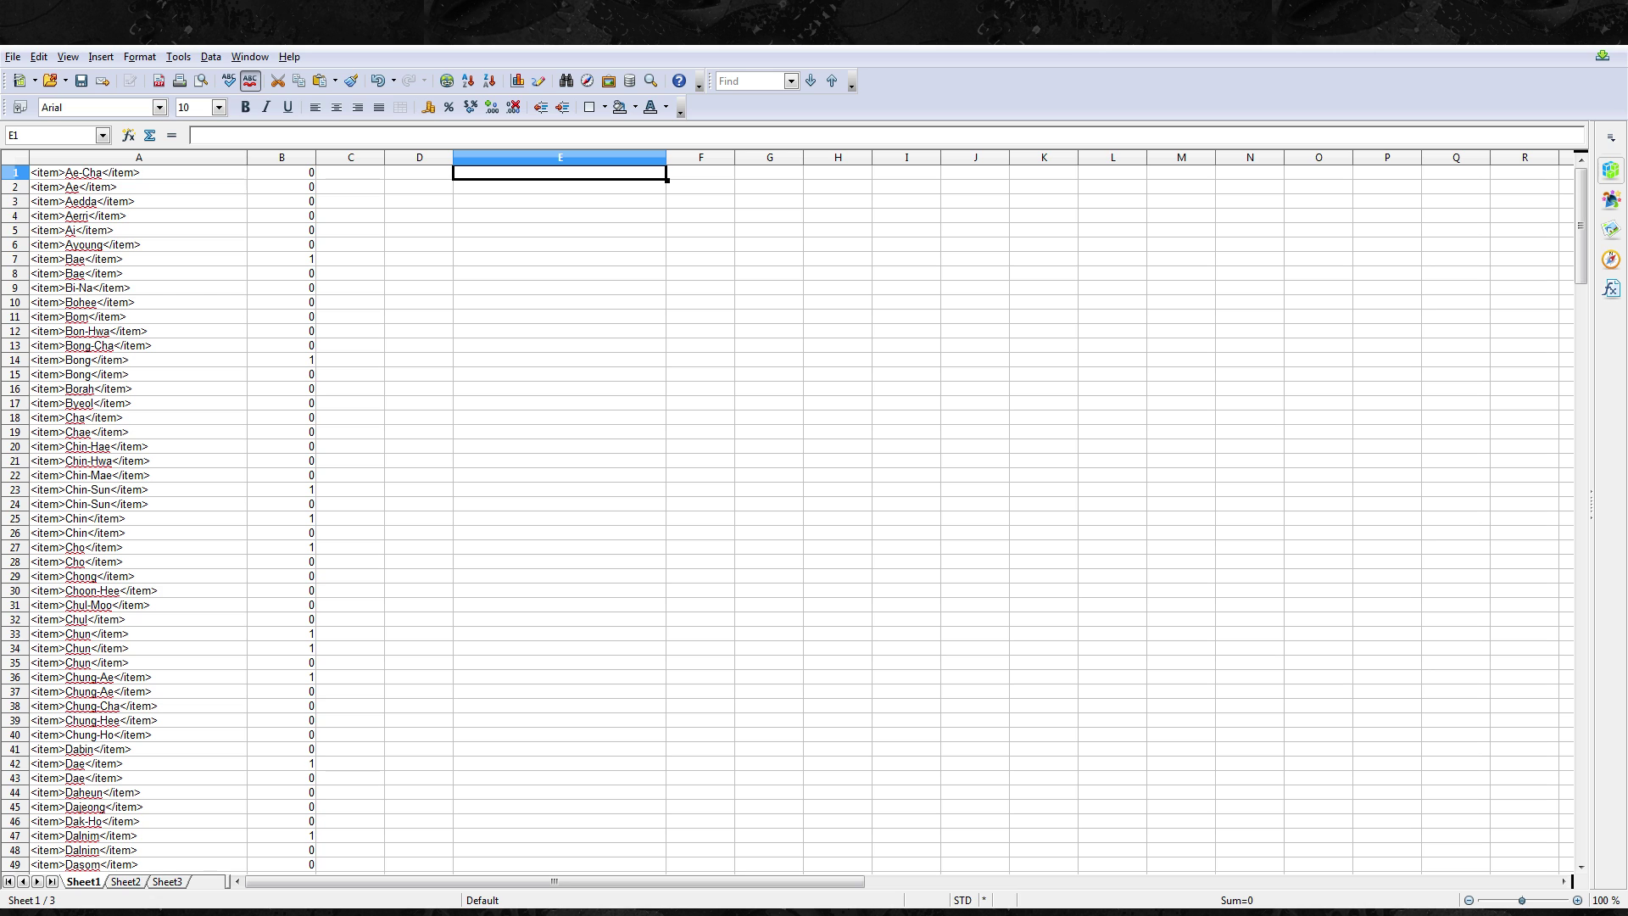
key("ctrl+v")
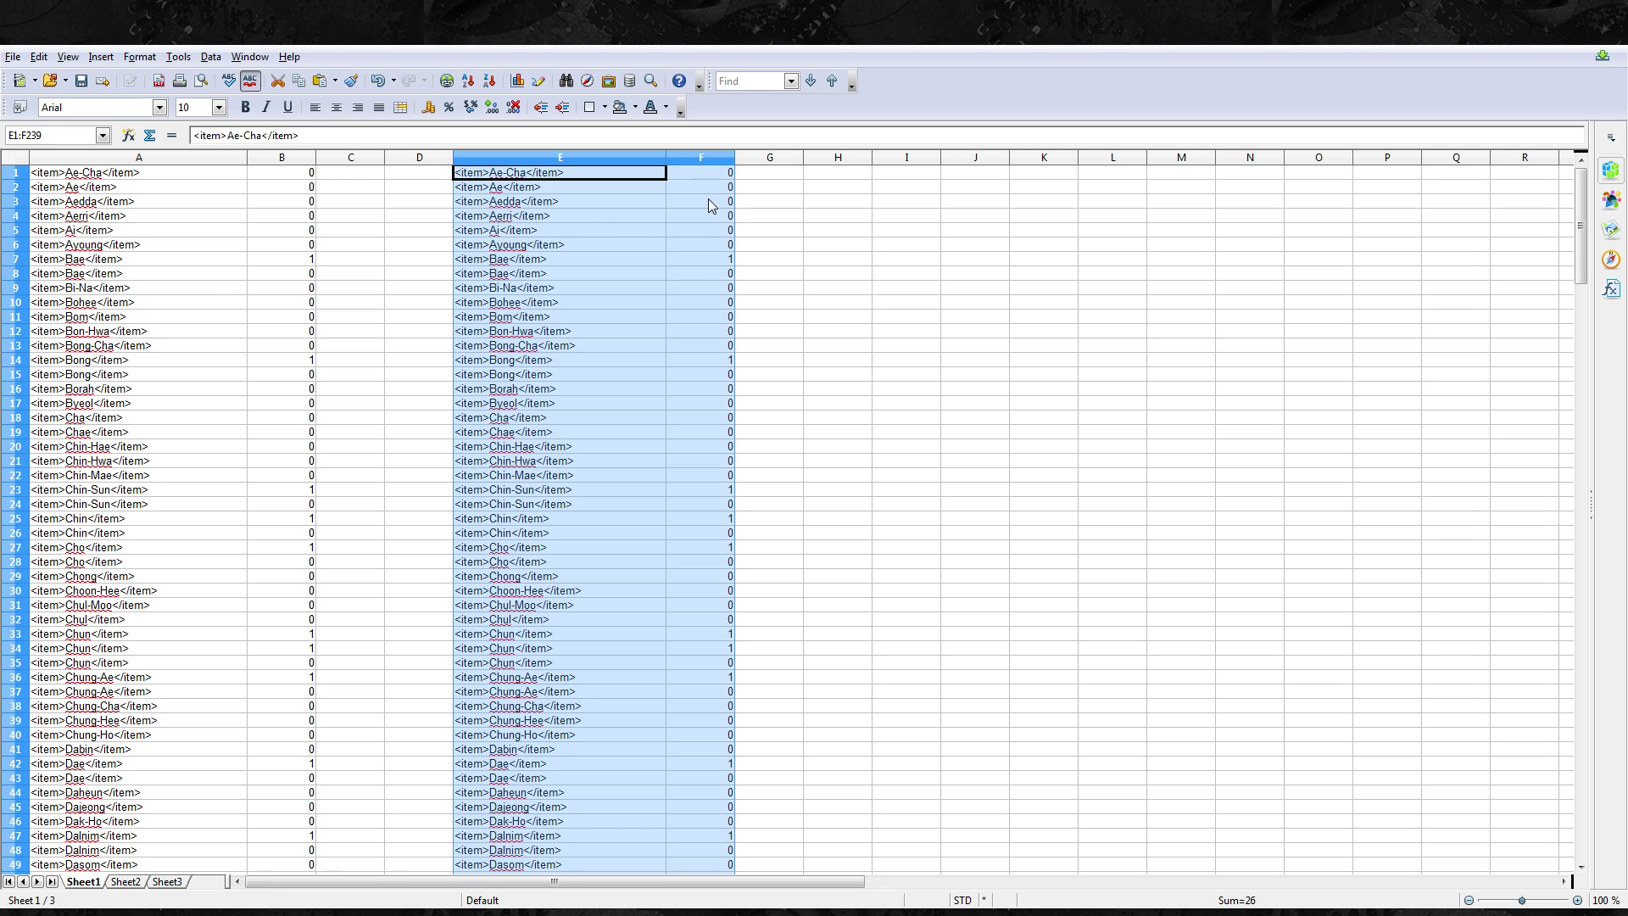
Confirm column F holds plain 1/0 values, unlike the IF formulas in column B
left_click(716, 359)
left_click(716, 230)
left_click(716, 287)
left_click(716, 215)
left_click(712, 287)
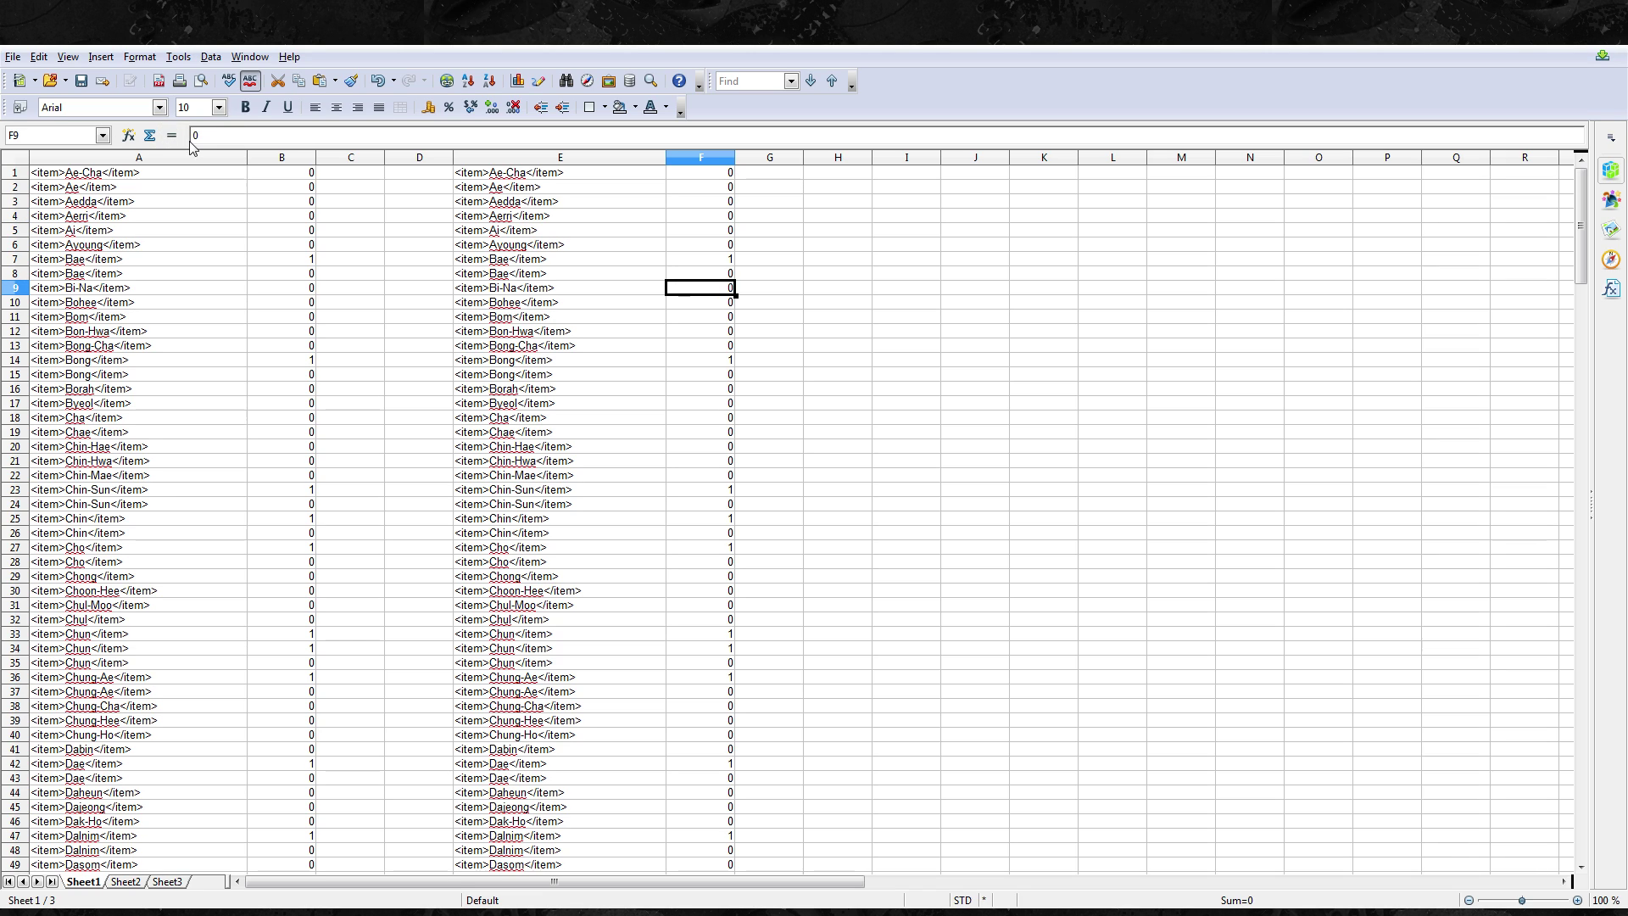
left_click(691, 257)
left_click(283, 218)
left_click(698, 174)
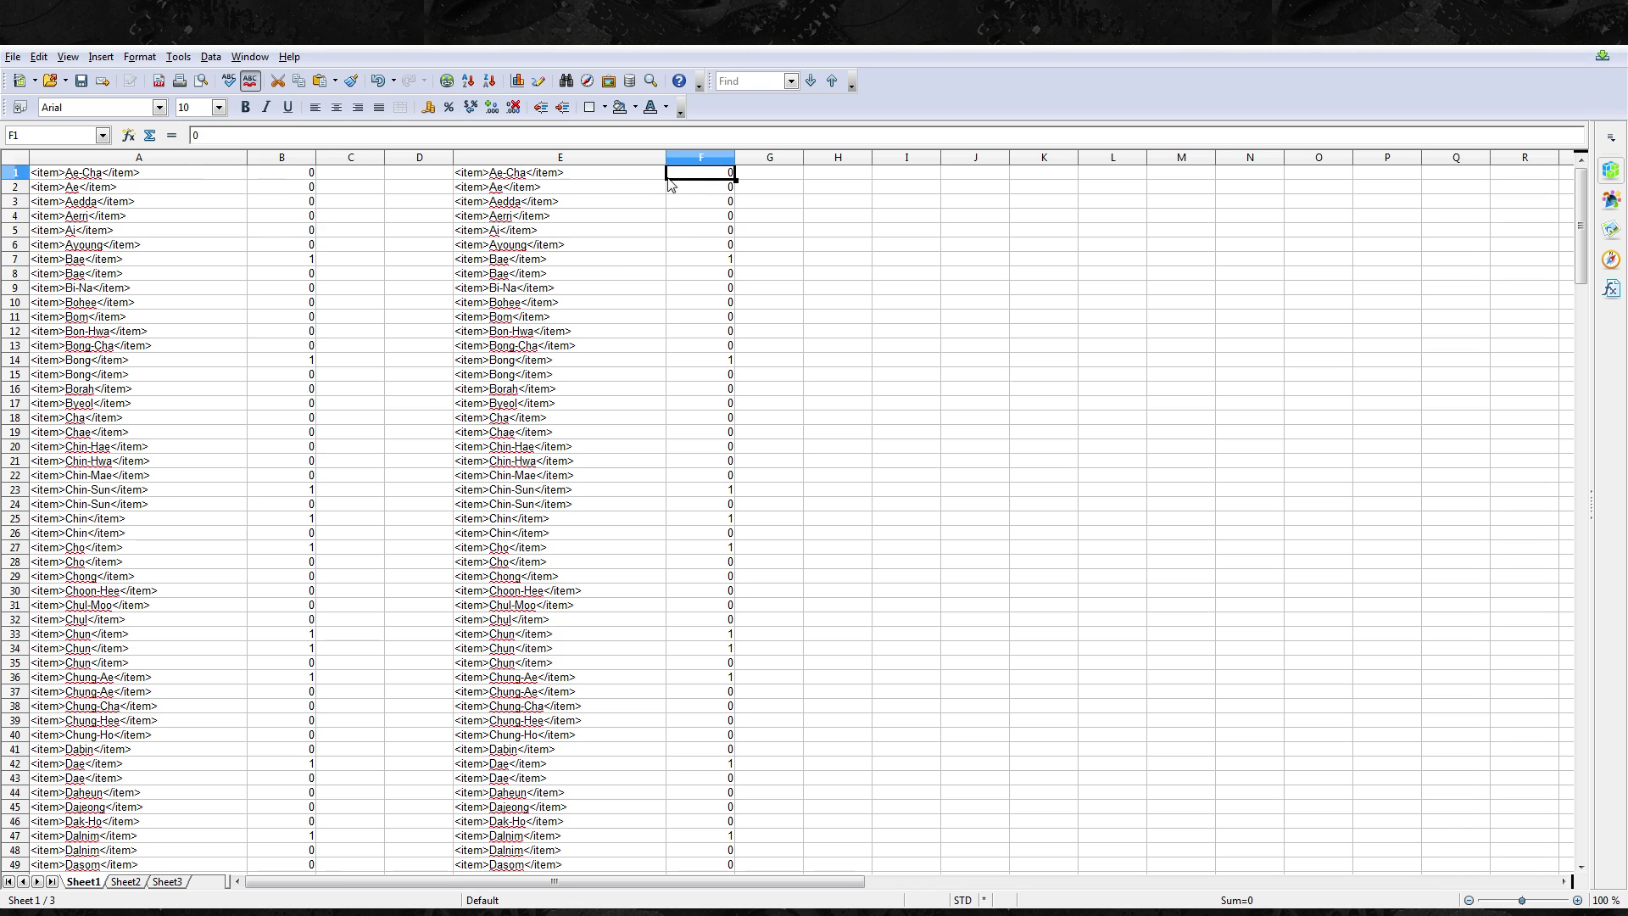
left_click(277, 200)
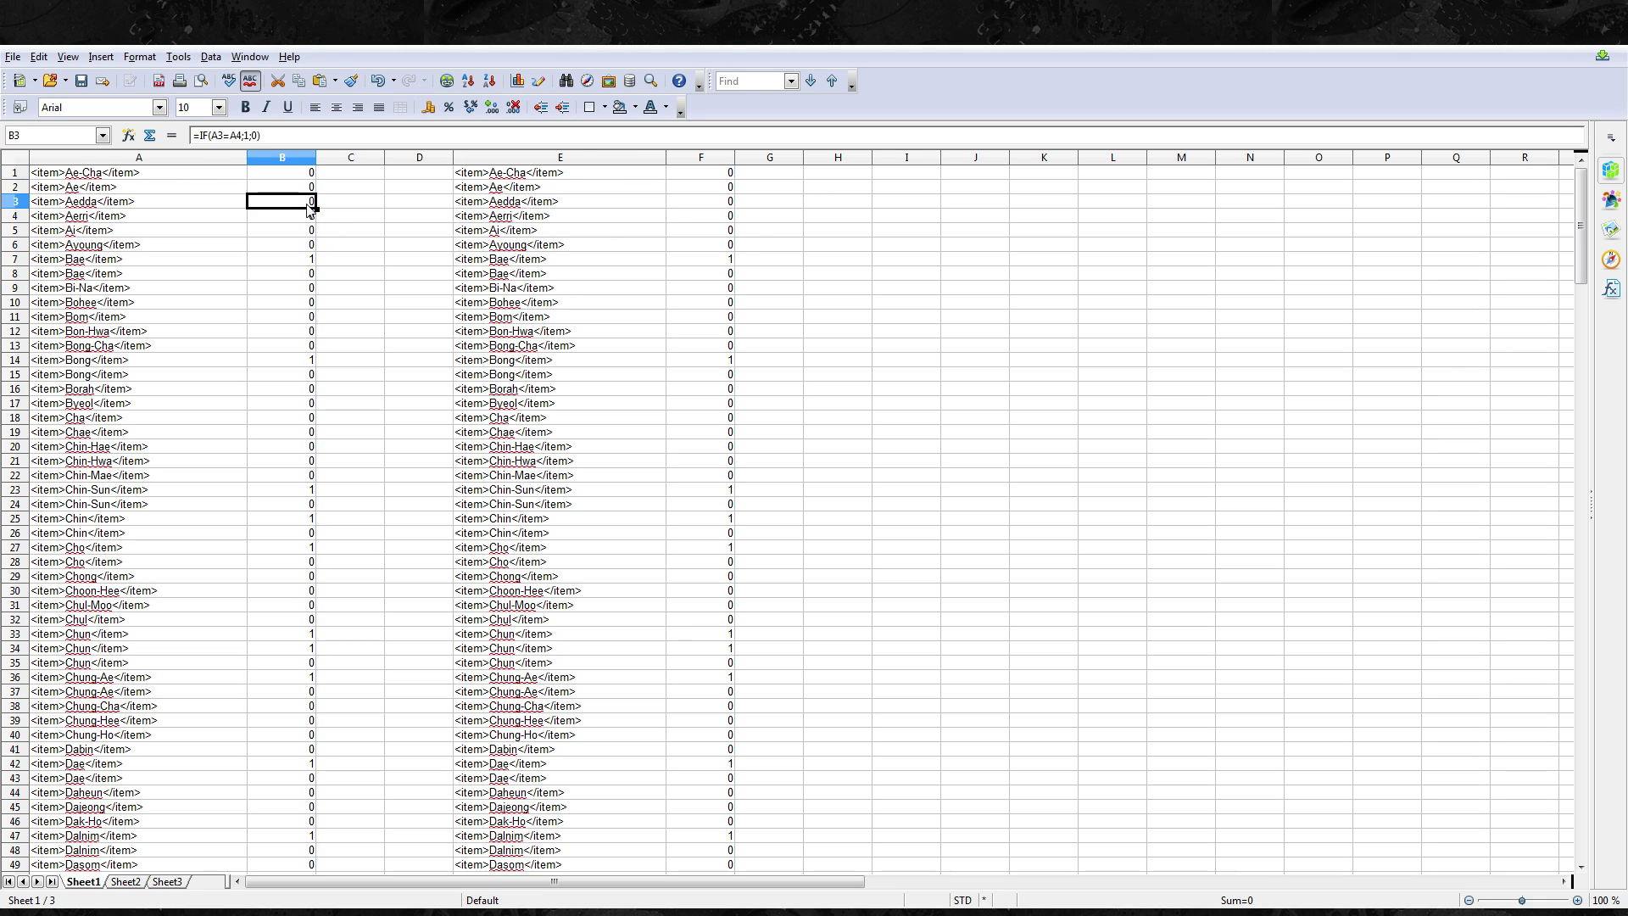
Select the pasted block E1:F239, then the 26 flagged rows E214:F239 for clearing
left_click(615, 175)
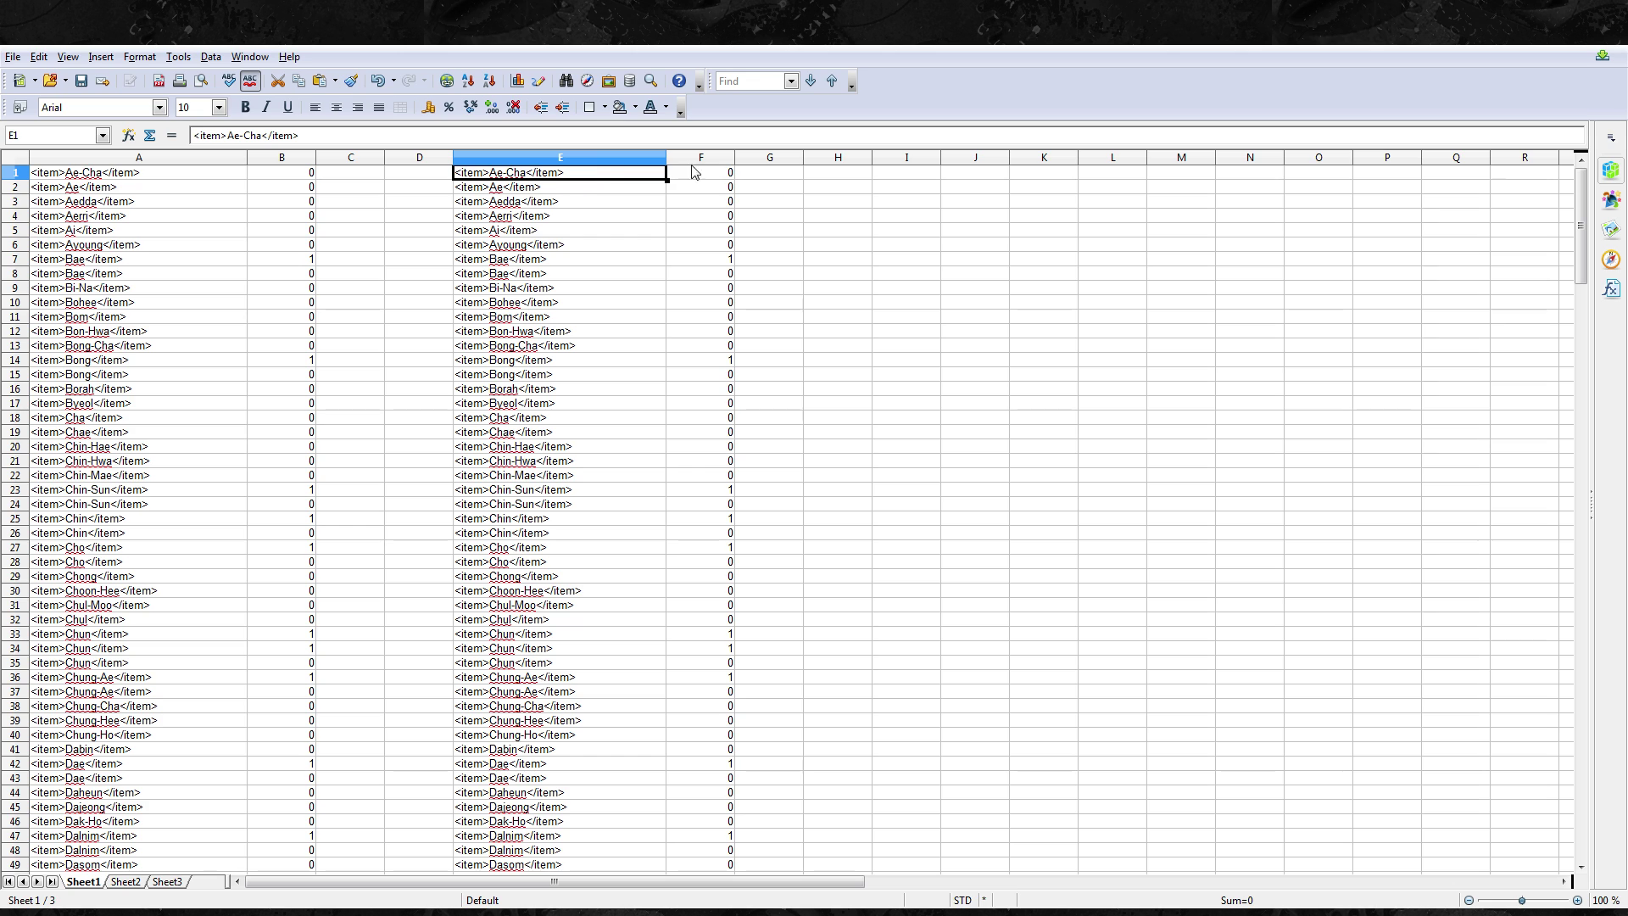
scroll(726, 339, "down", 20)
scroll(729, 399, "down", 20)
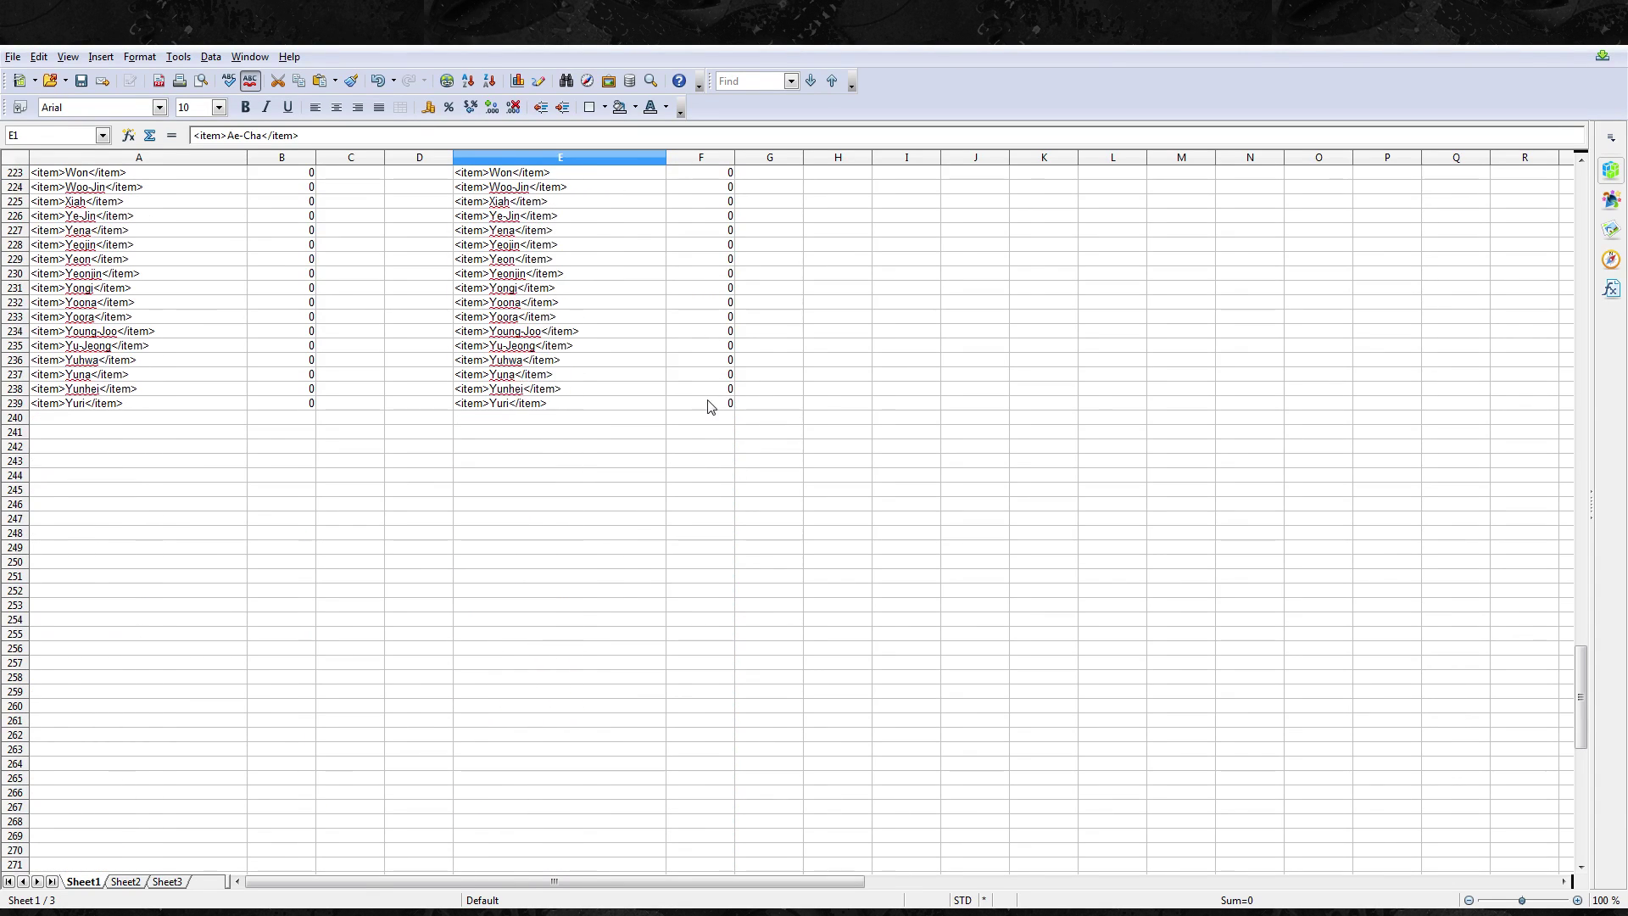
left_click(720, 405, "shift")
left_click_drag(1581, 712, 1546, 188)
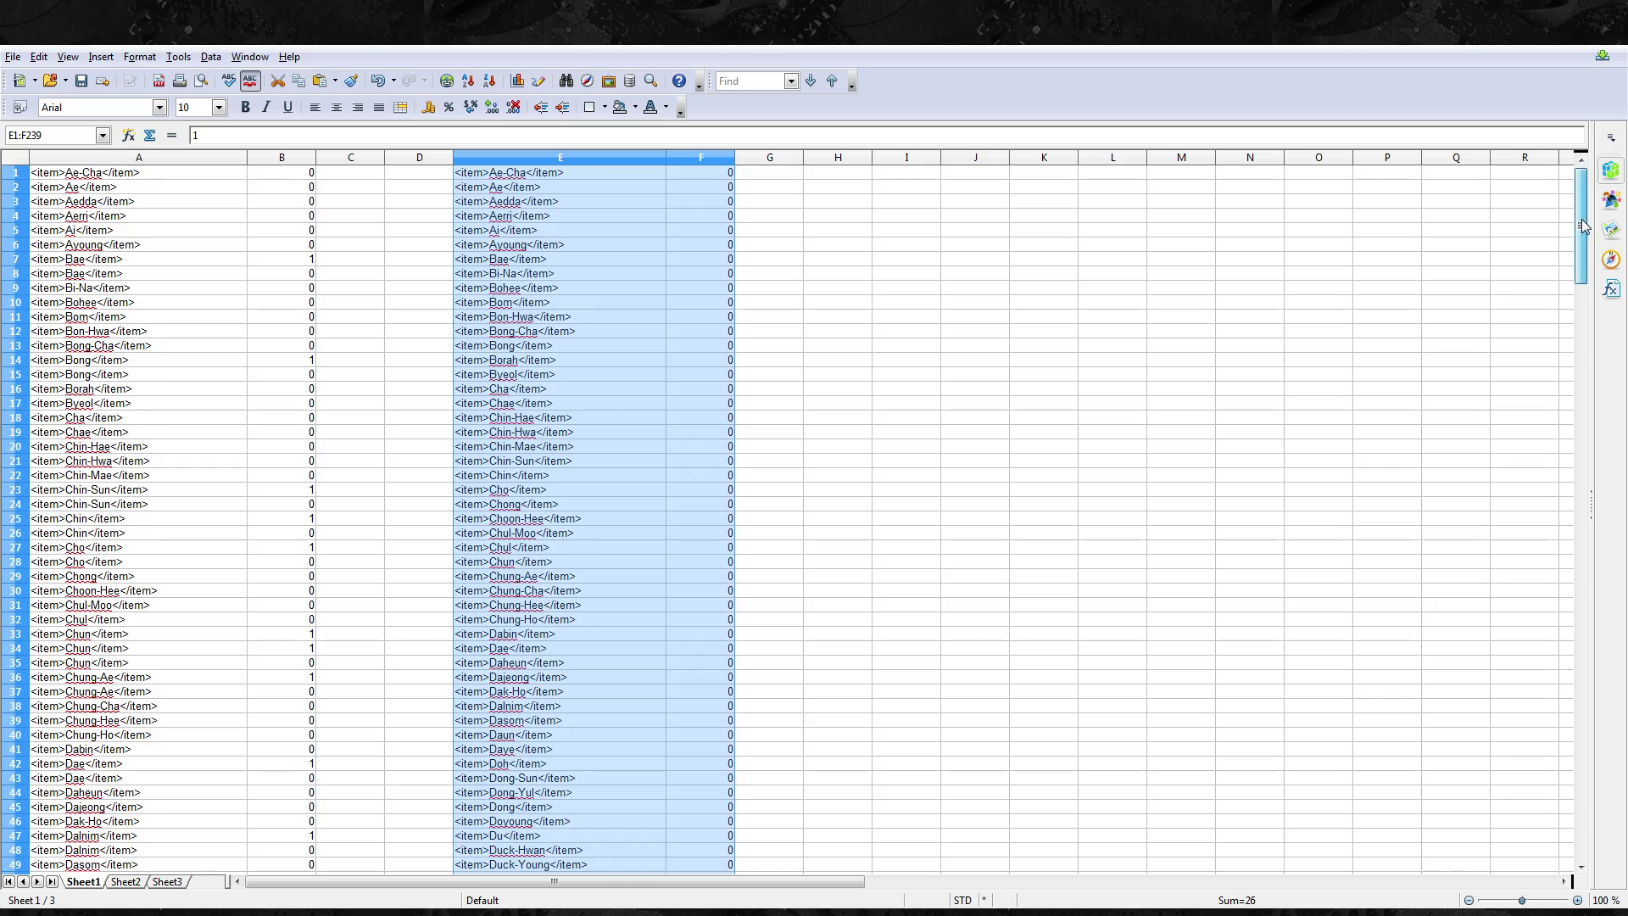
left_click_drag(1584, 225, 1549, 694)
left_click(645, 460)
left_click(606, 448)
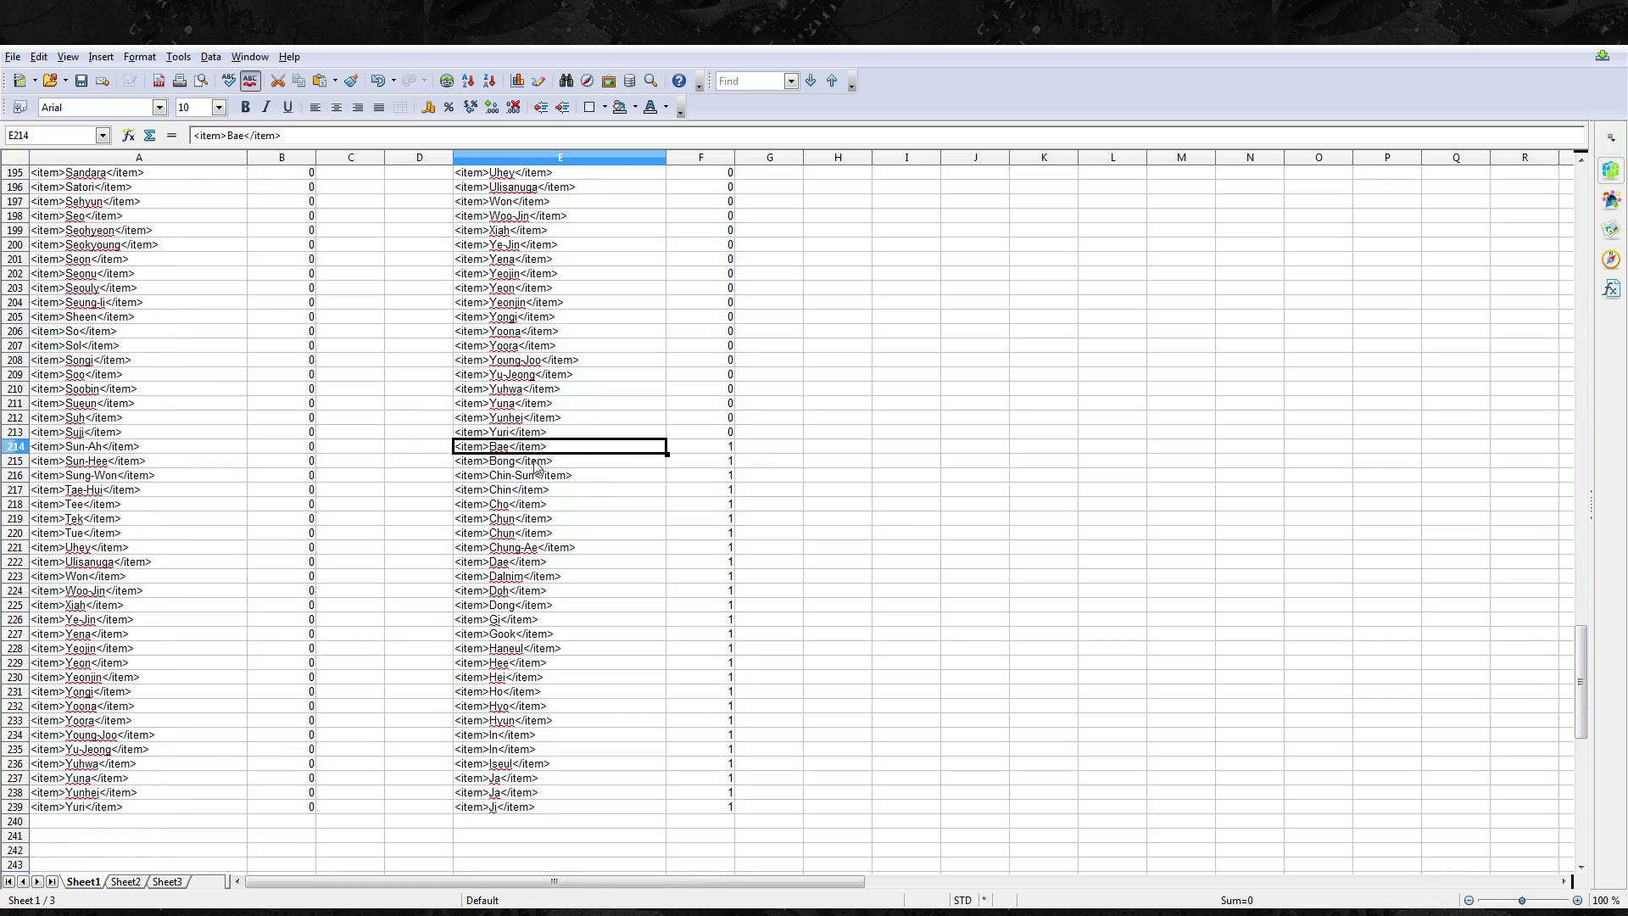
left_click(723, 810, "shift")
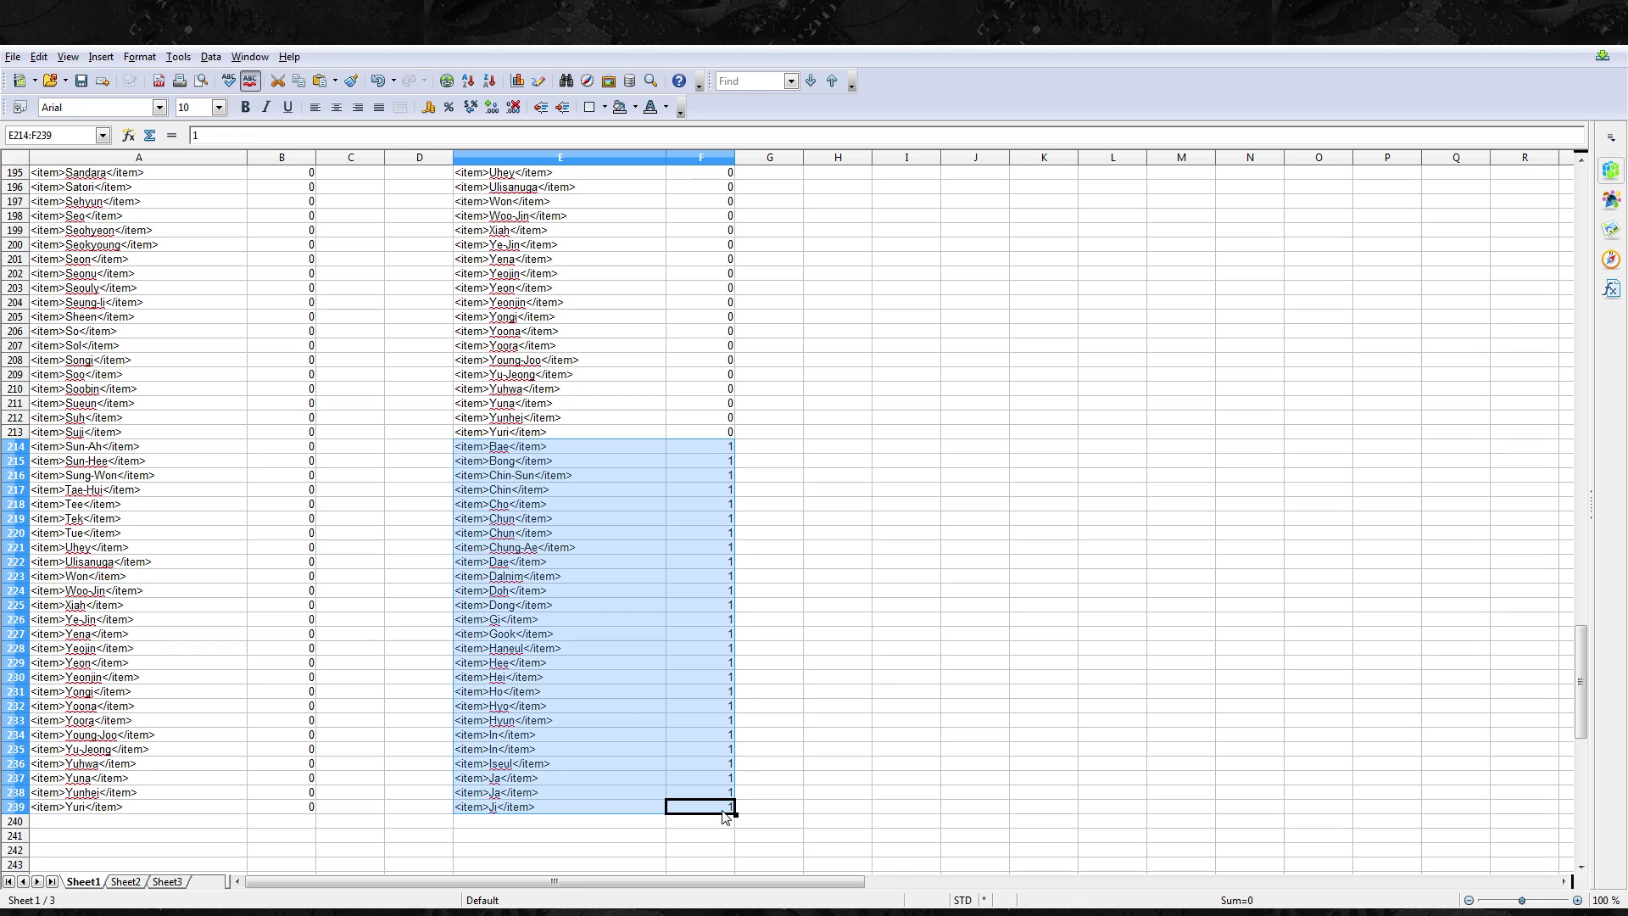
key("Delete")
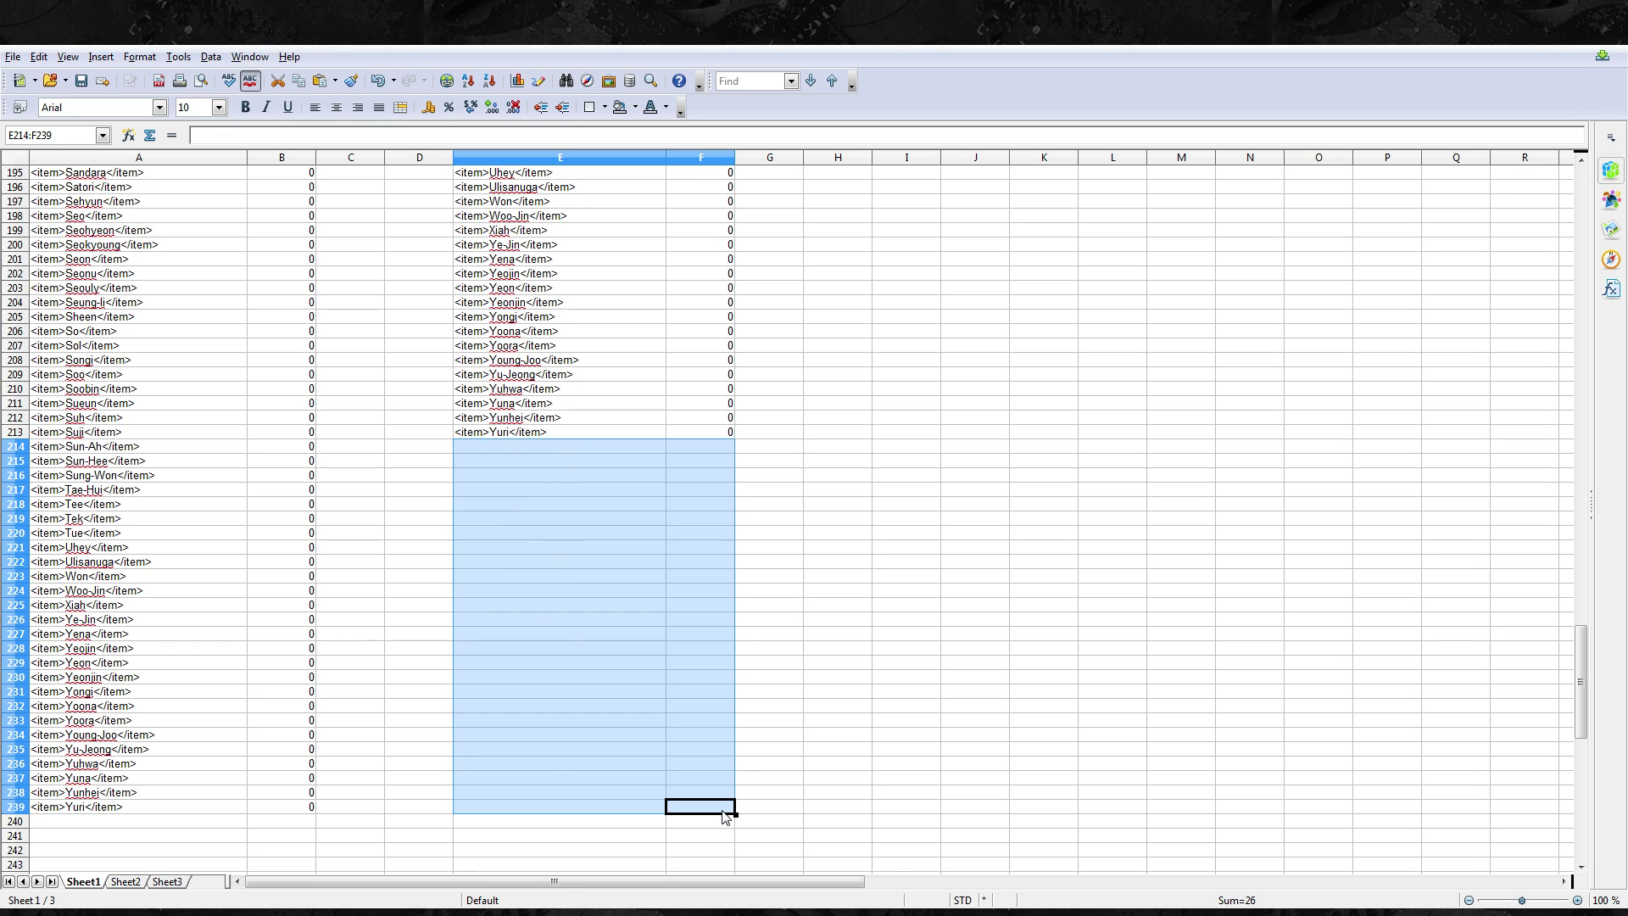
left_click(596, 363)
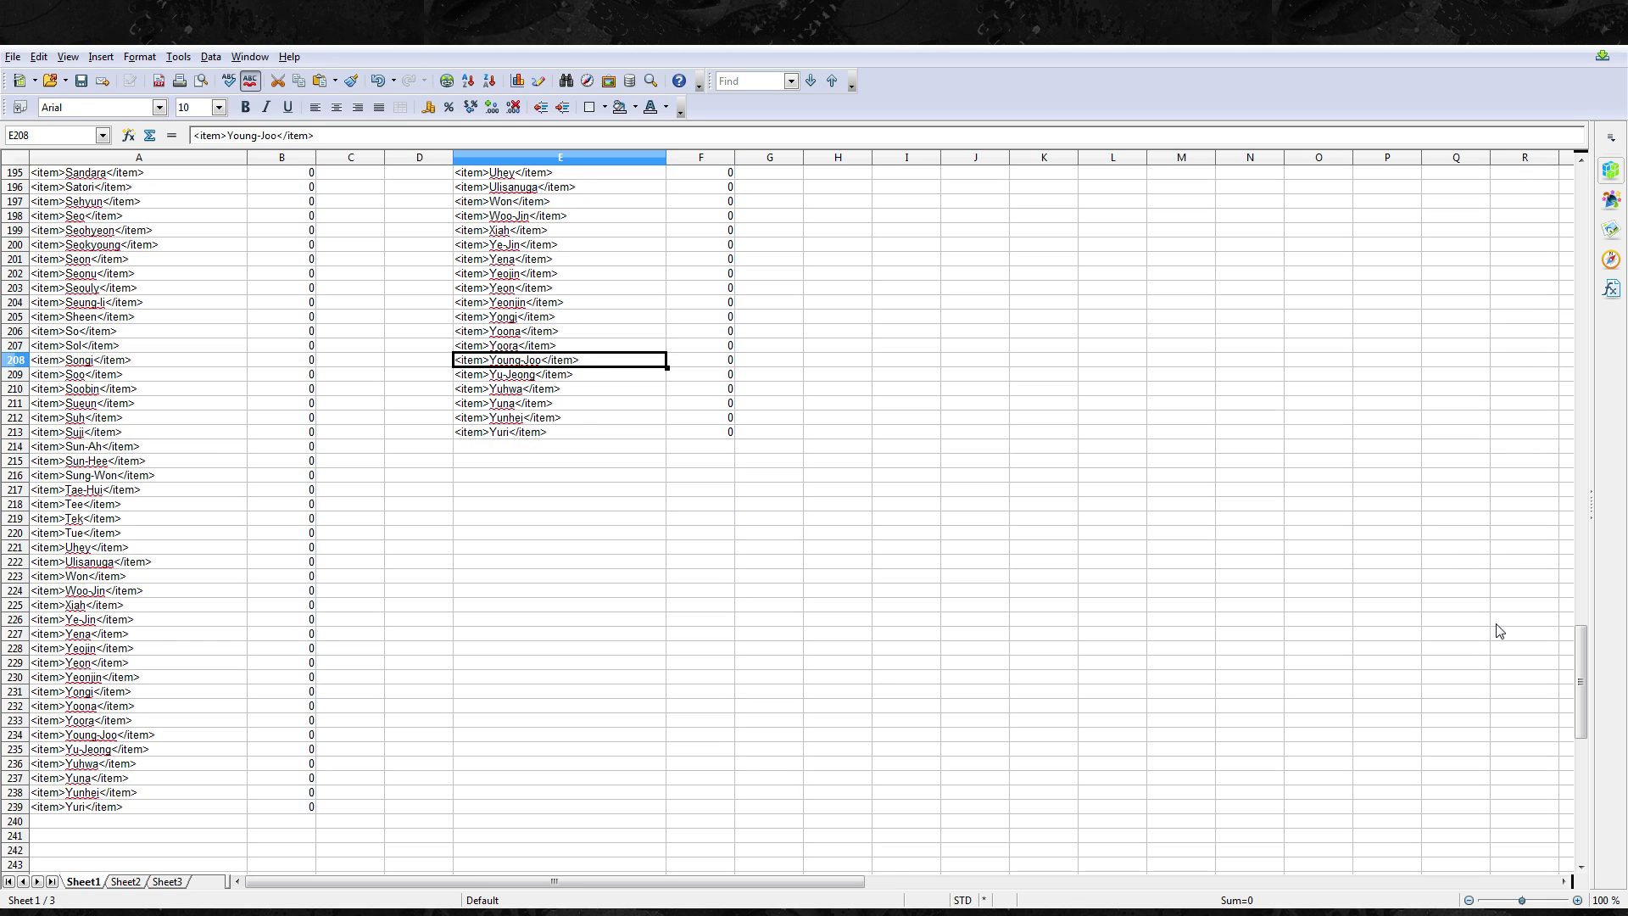
left_click_drag(1581, 669, 1581, 642)
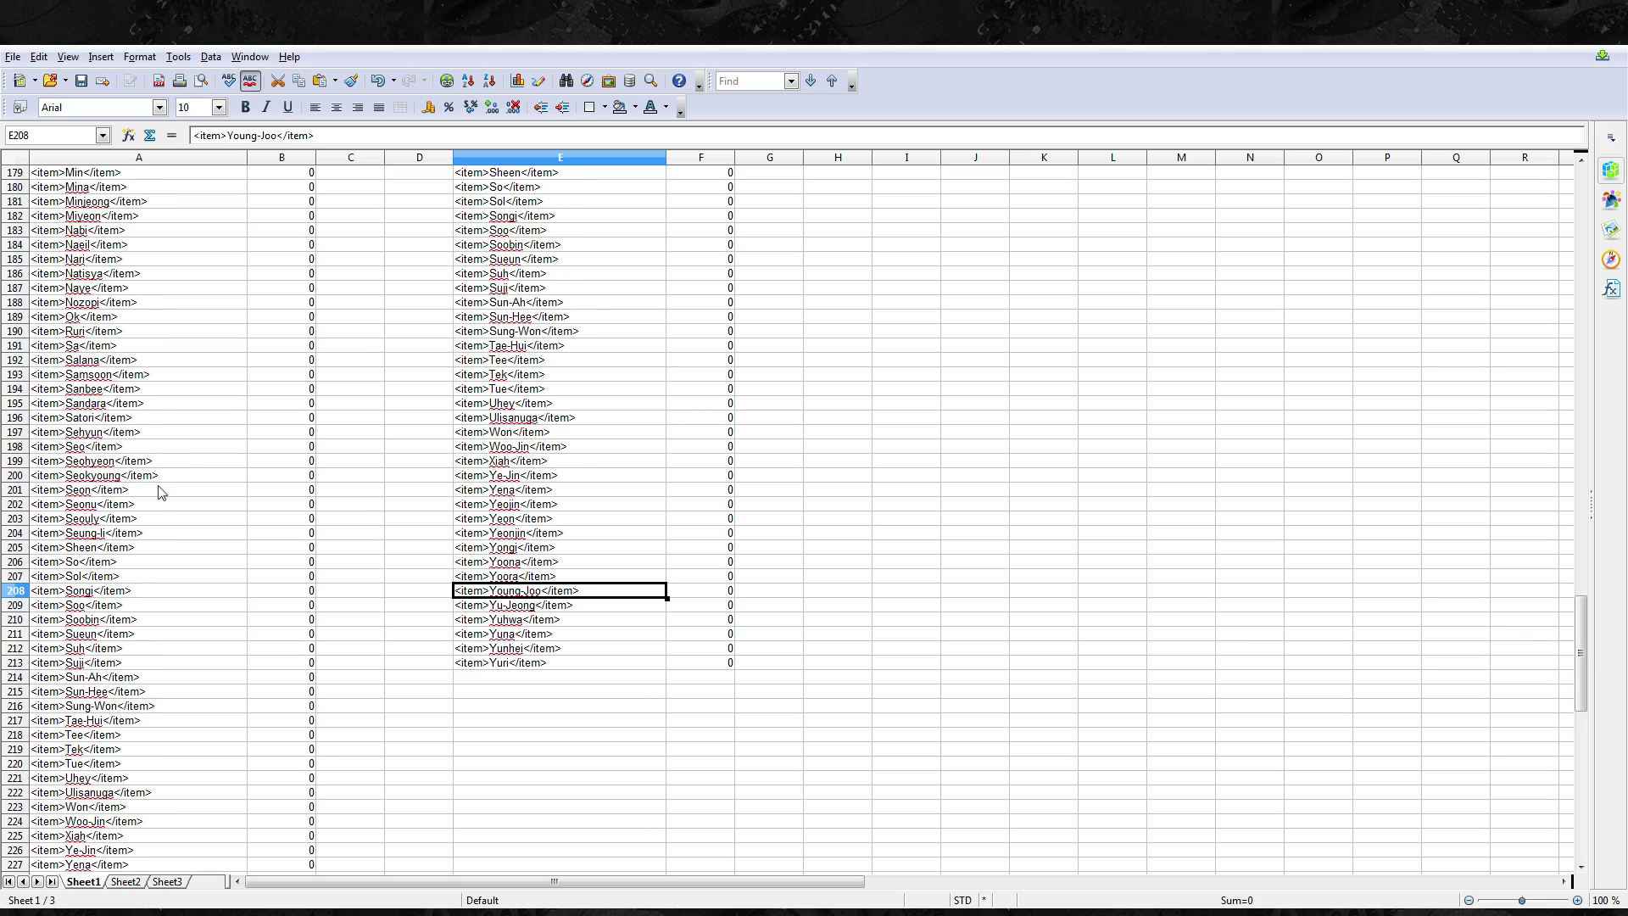
scroll(647, 365, "up", 20)
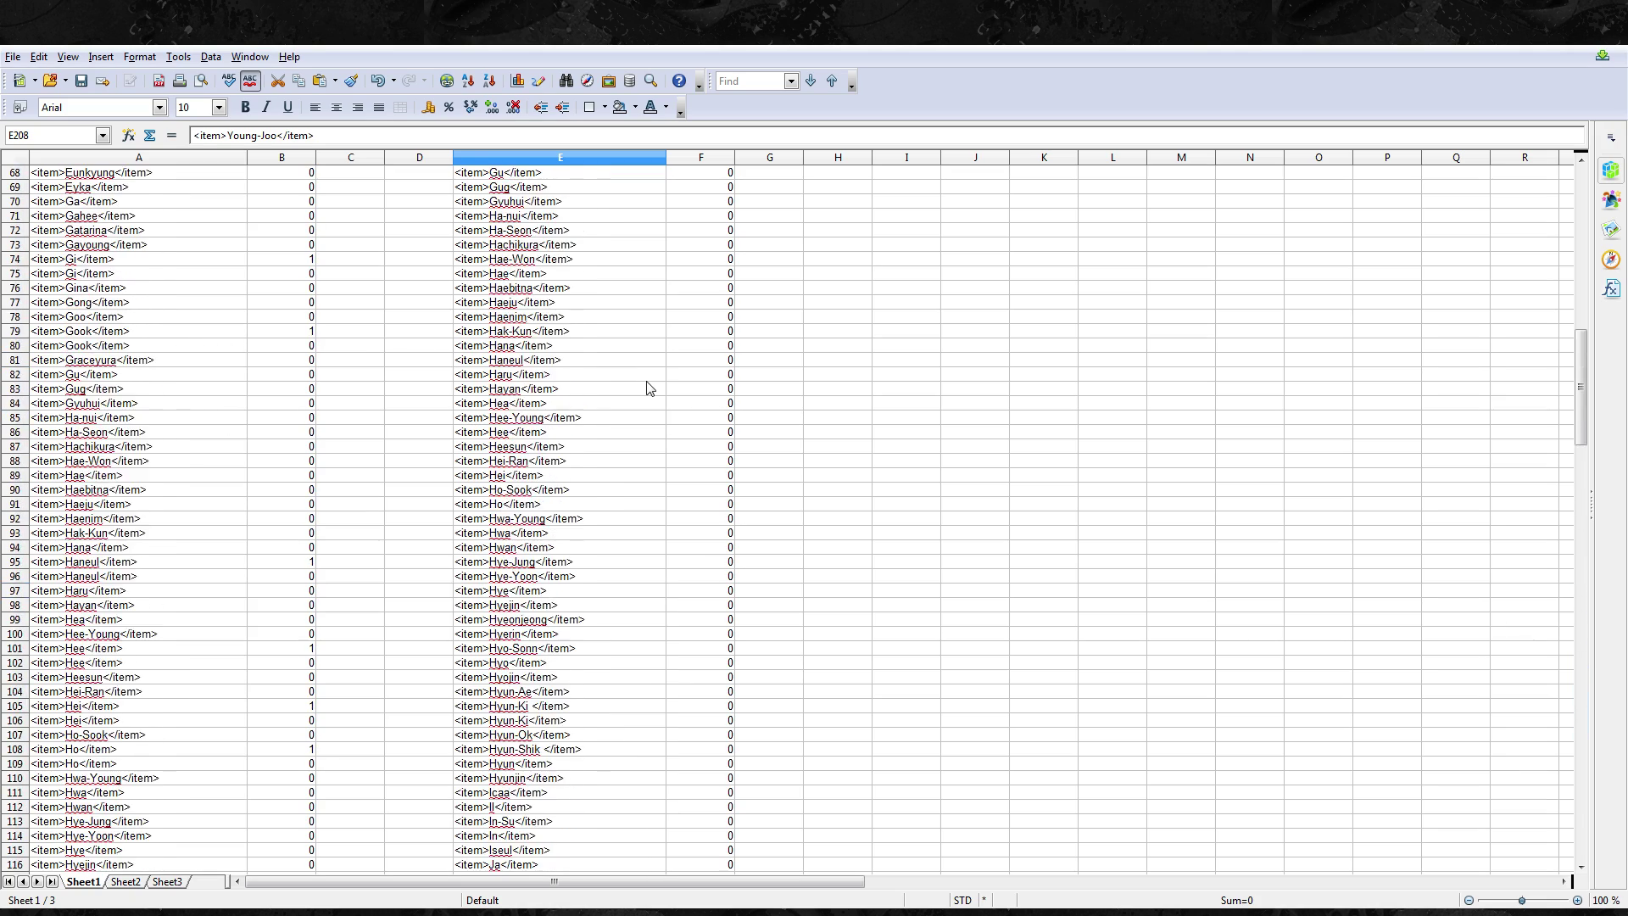
scroll(650, 388, "up", 20)
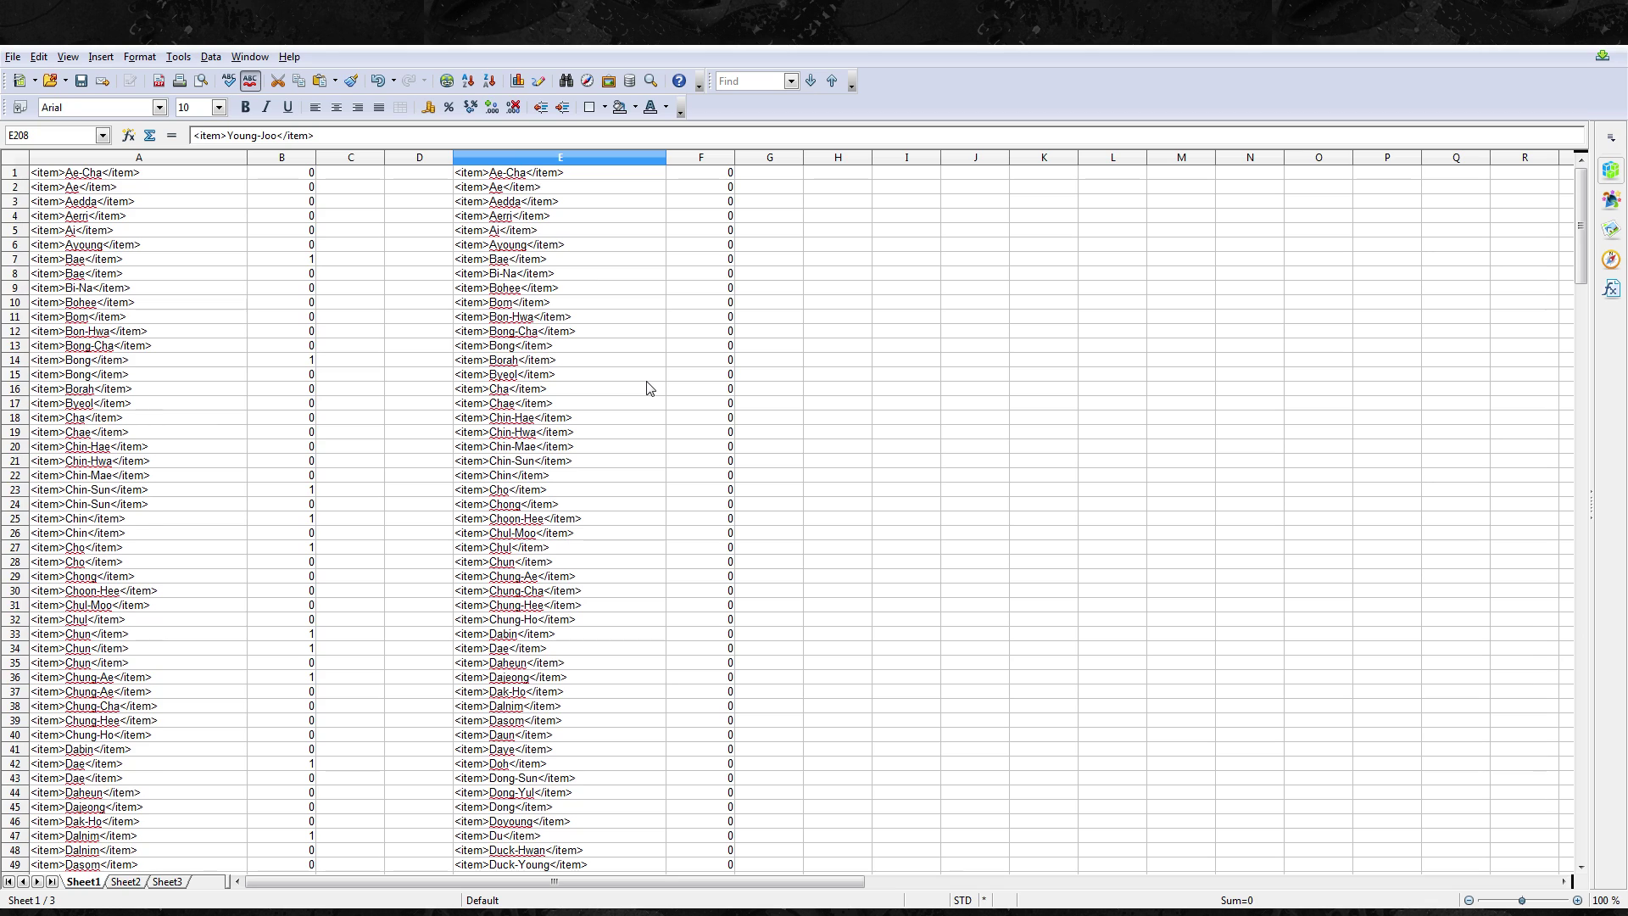